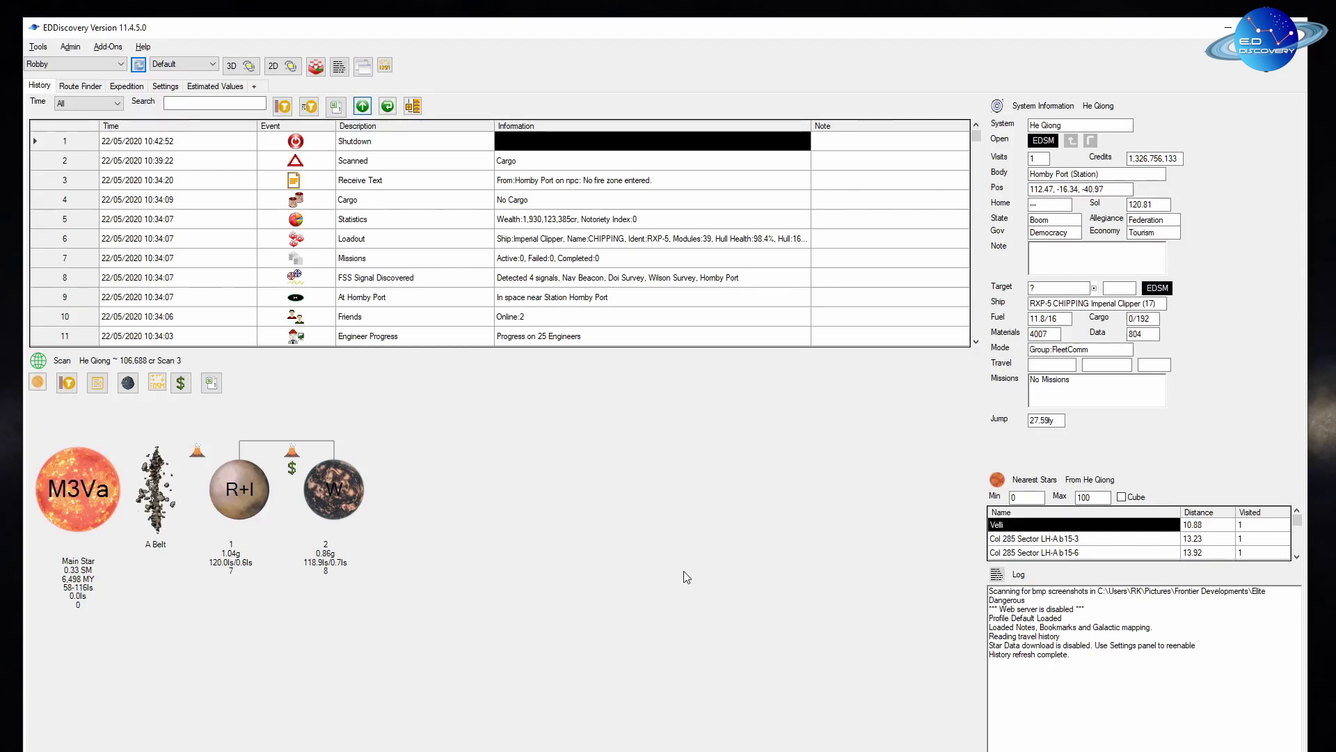
Maximize the program window and set the display theme to Elite Verdana
key(super+Up)
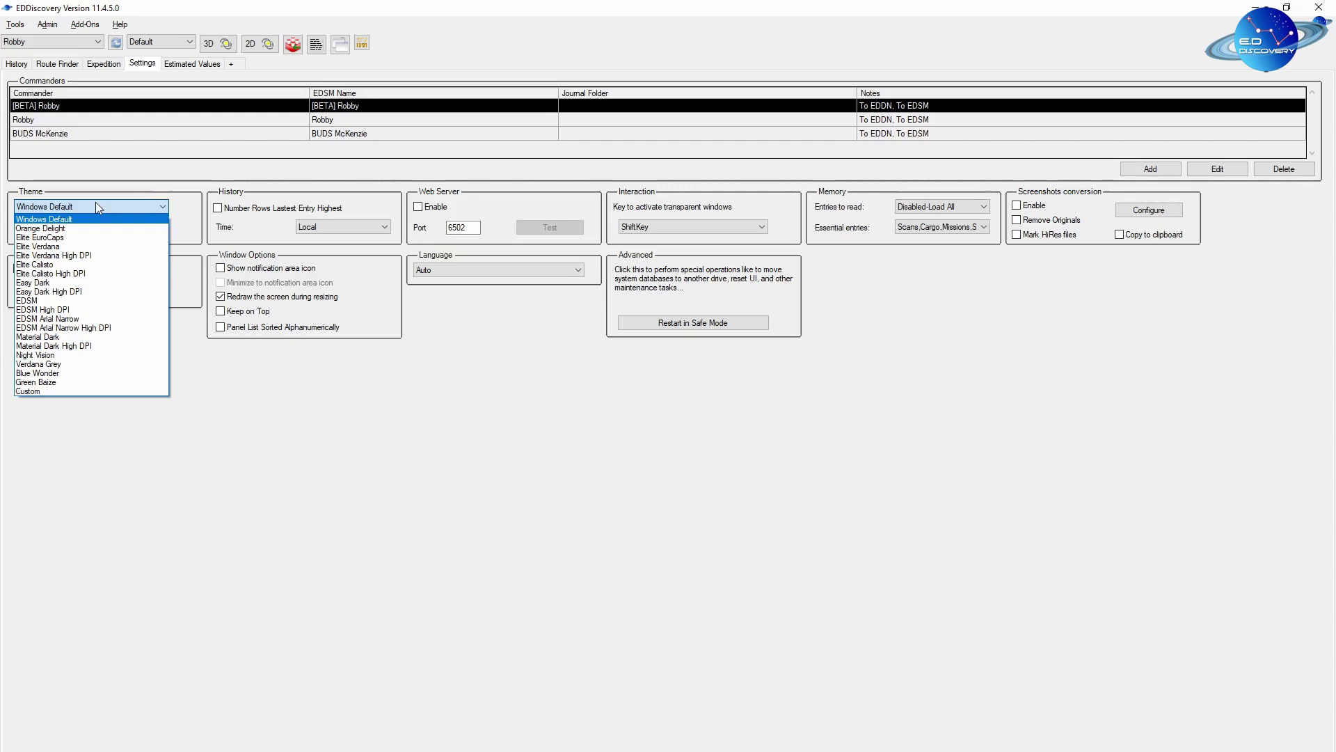
click(103, 208)
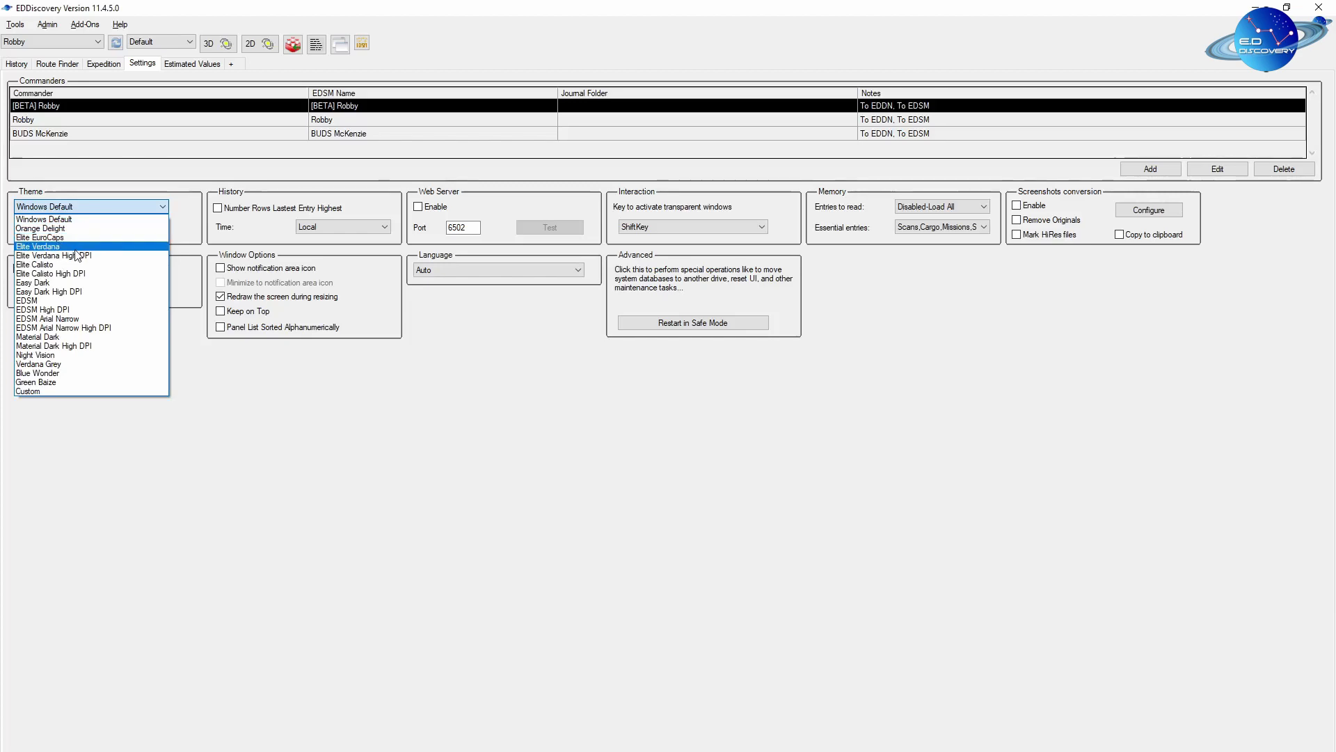
click(77, 247)
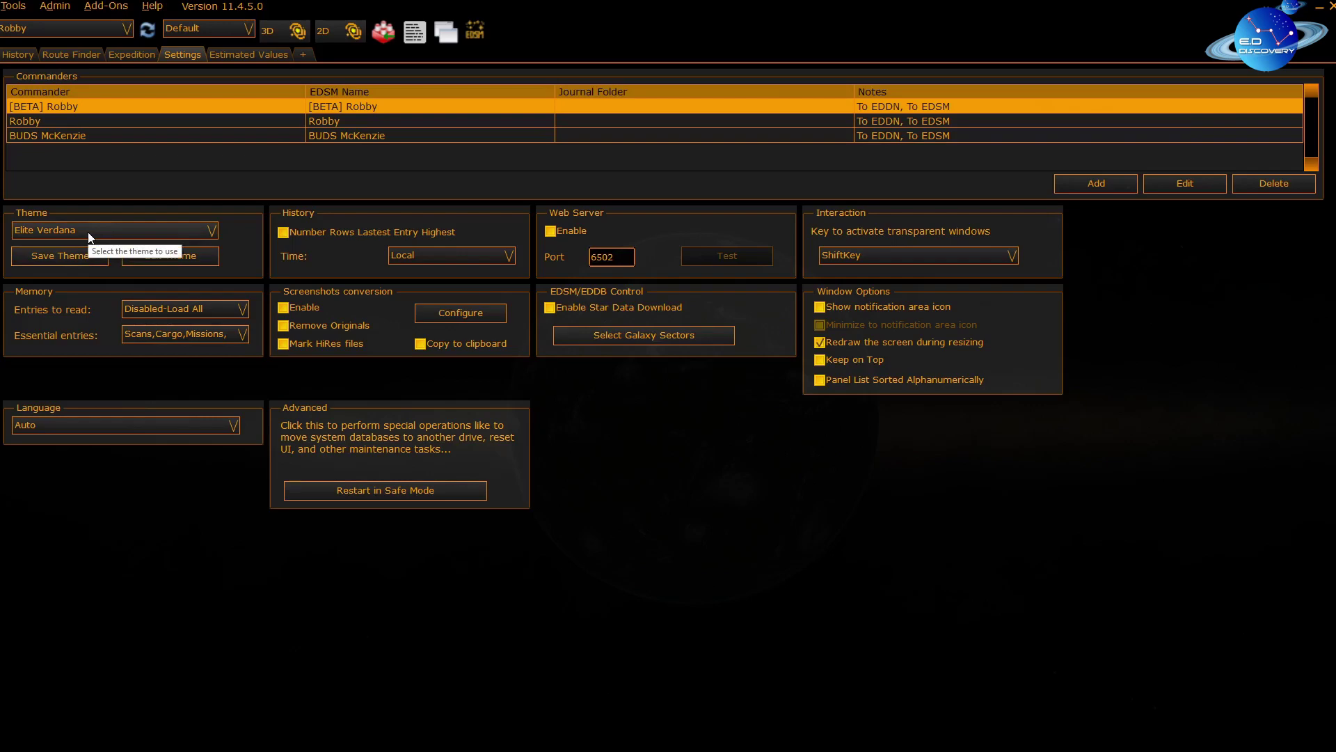
Try out the Elite Calisto, EDSM and Green Baize themes before returning to Elite Verdana
click(88, 231)
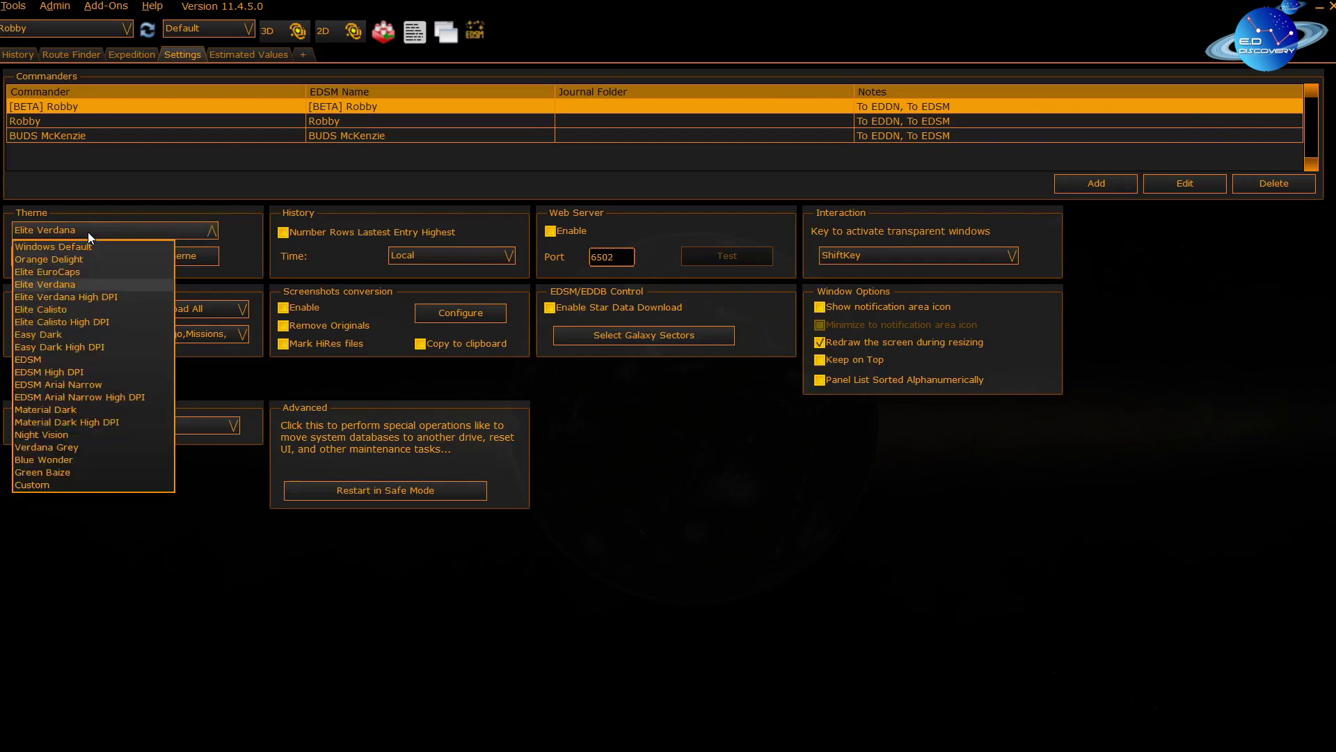
click(77, 304)
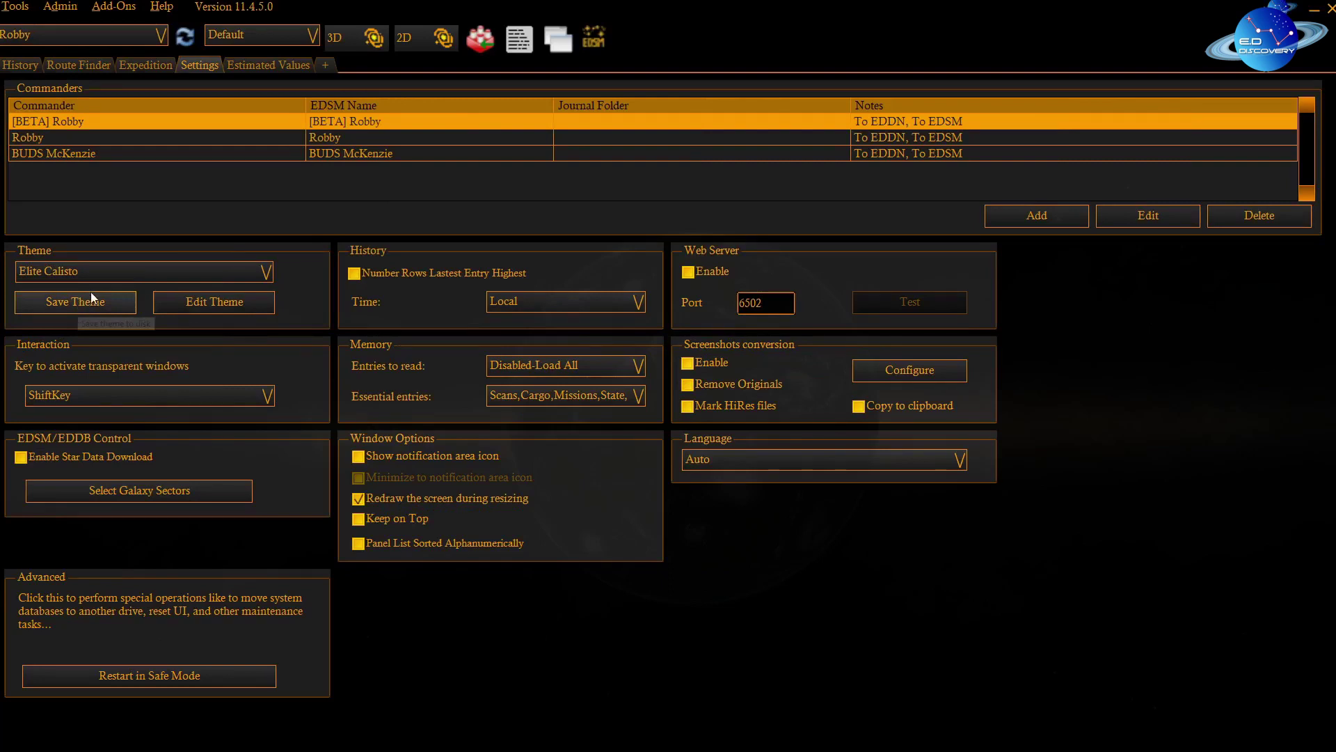
click(113, 271)
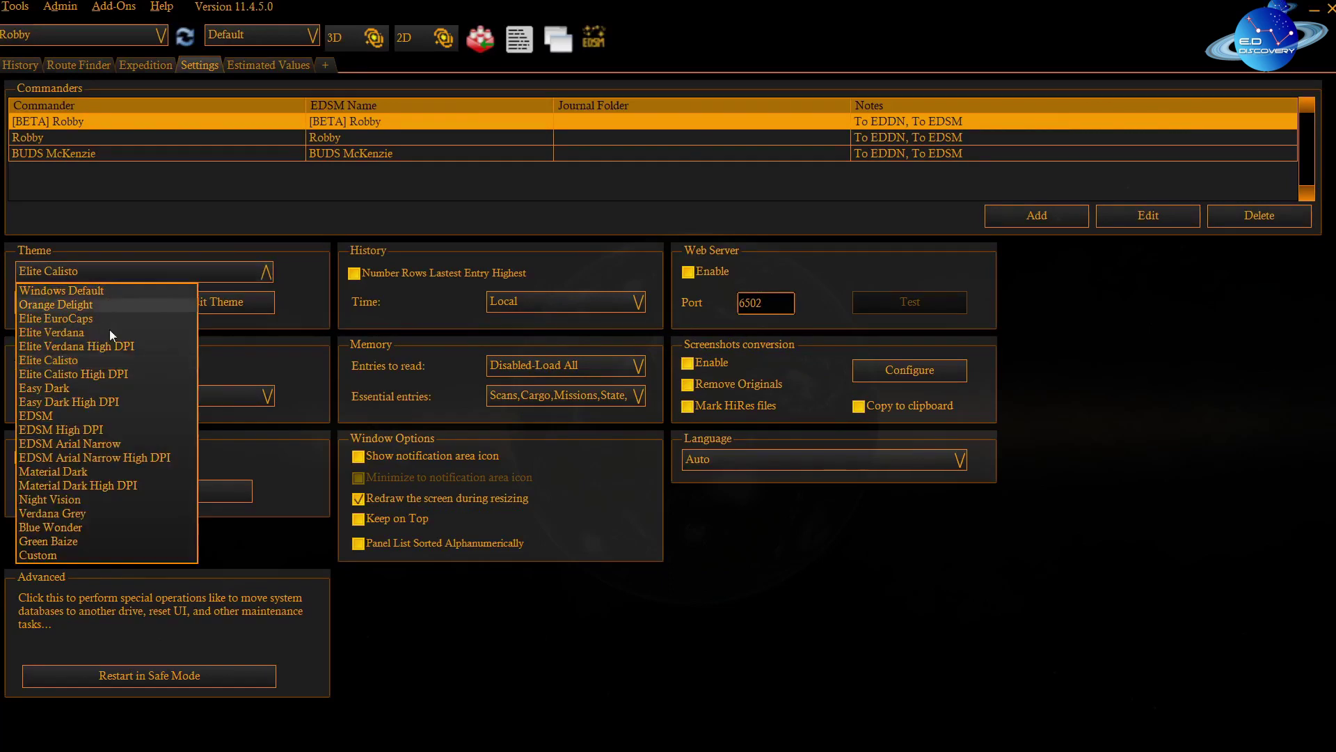
click(105, 413)
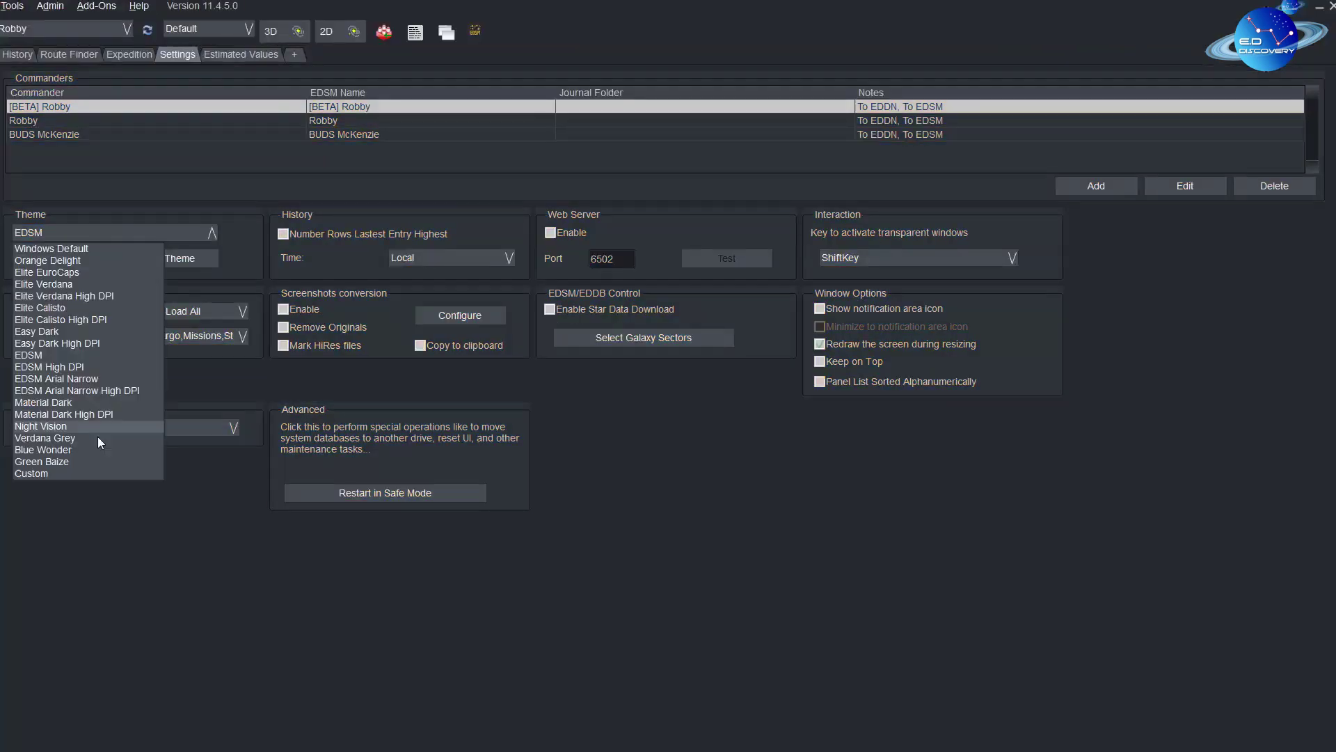
click(95, 460)
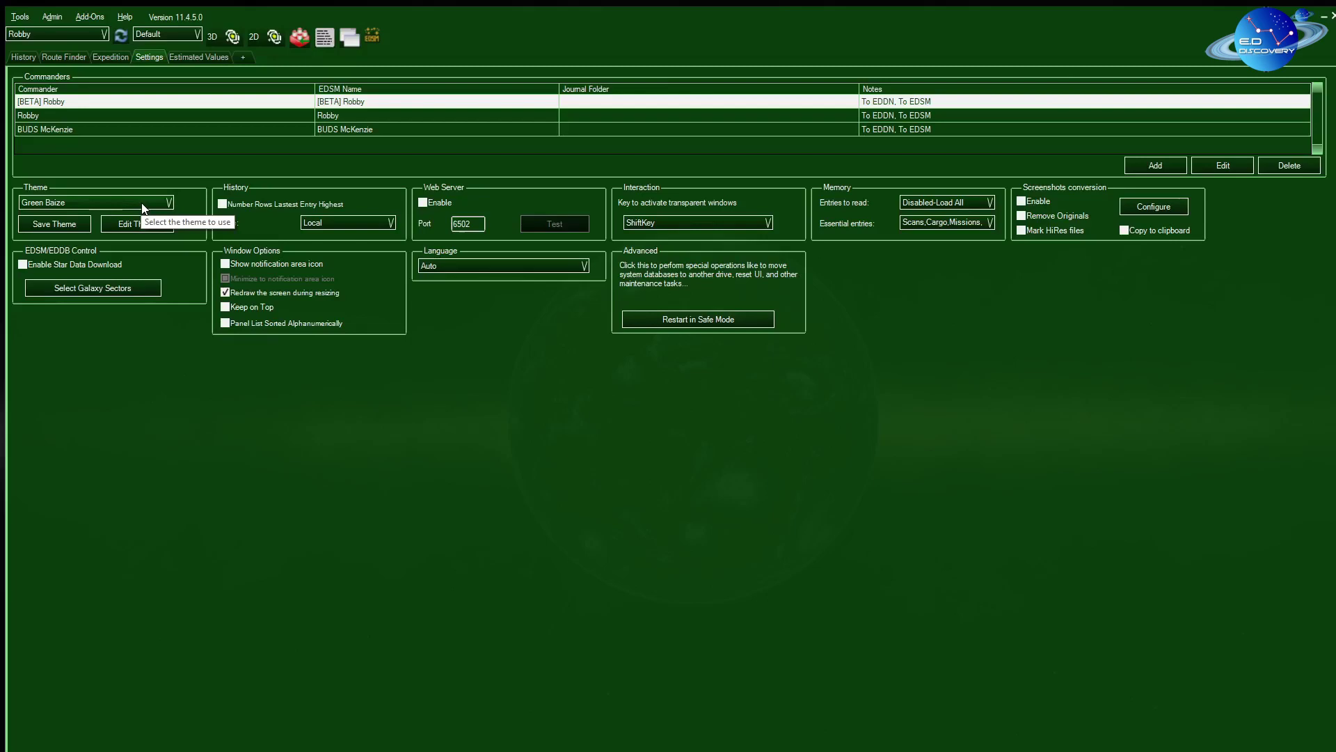
click(141, 203)
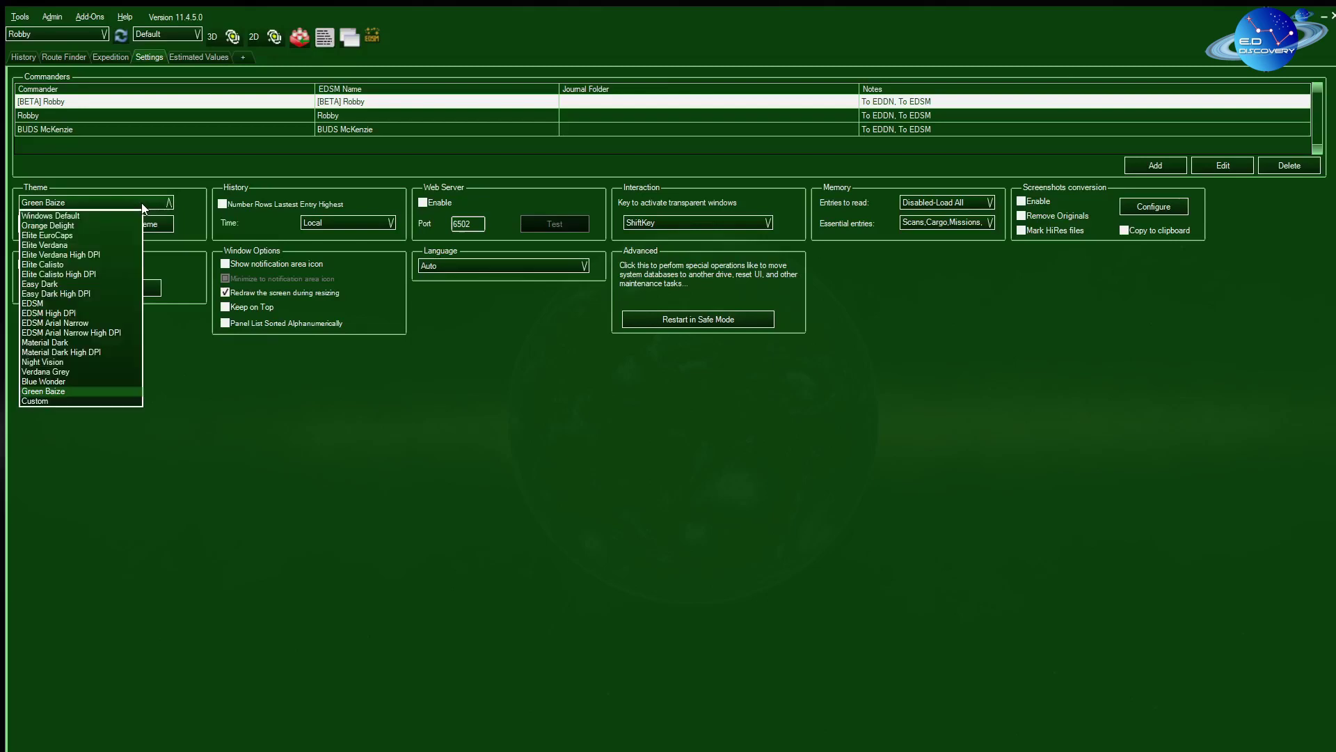
click(81, 240)
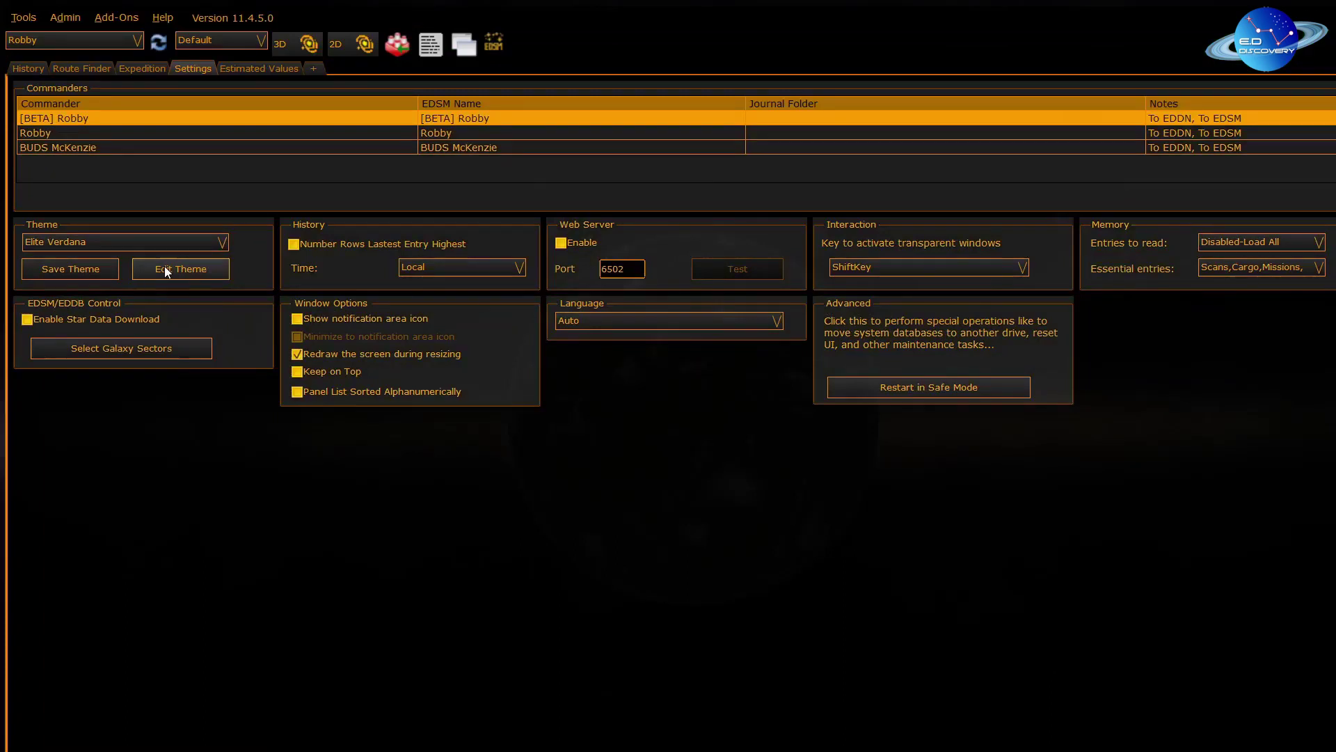
Edit the theme and change the text foreground colour to bright green
click(167, 271)
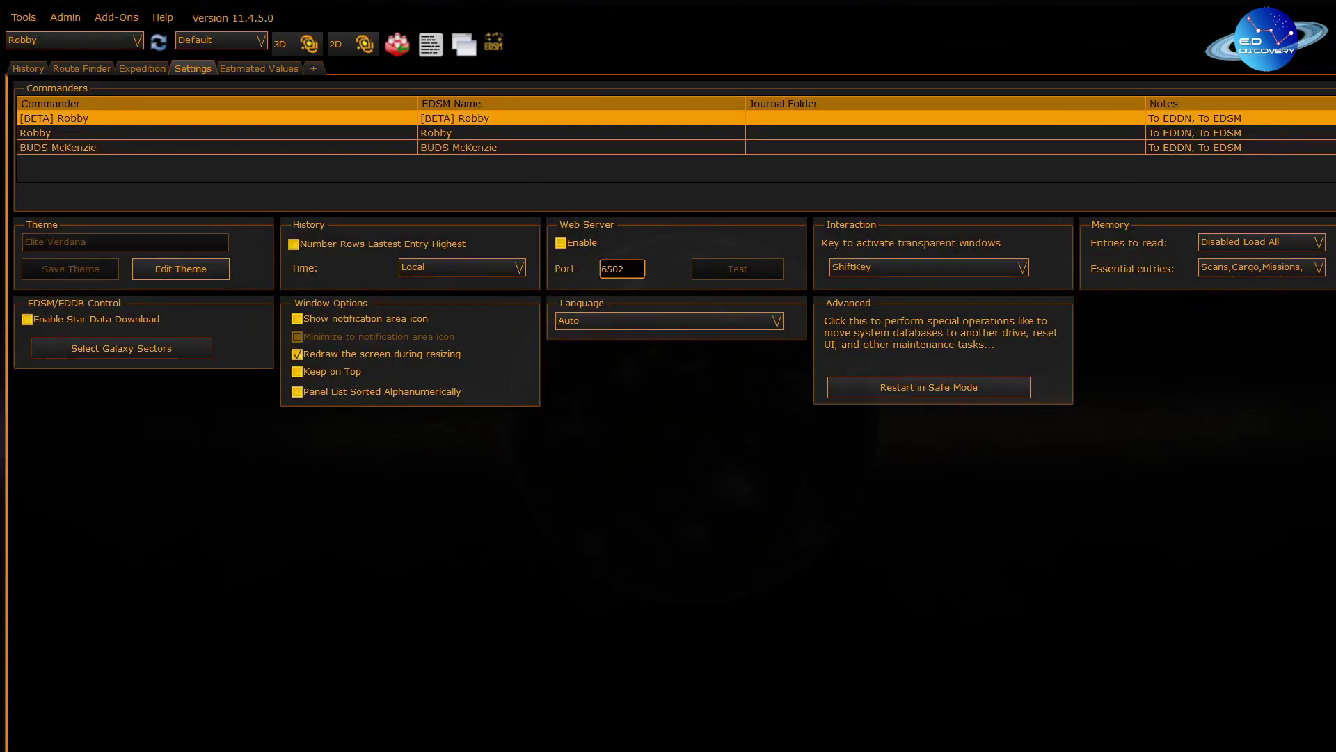
drag(454, 267, 721, 271)
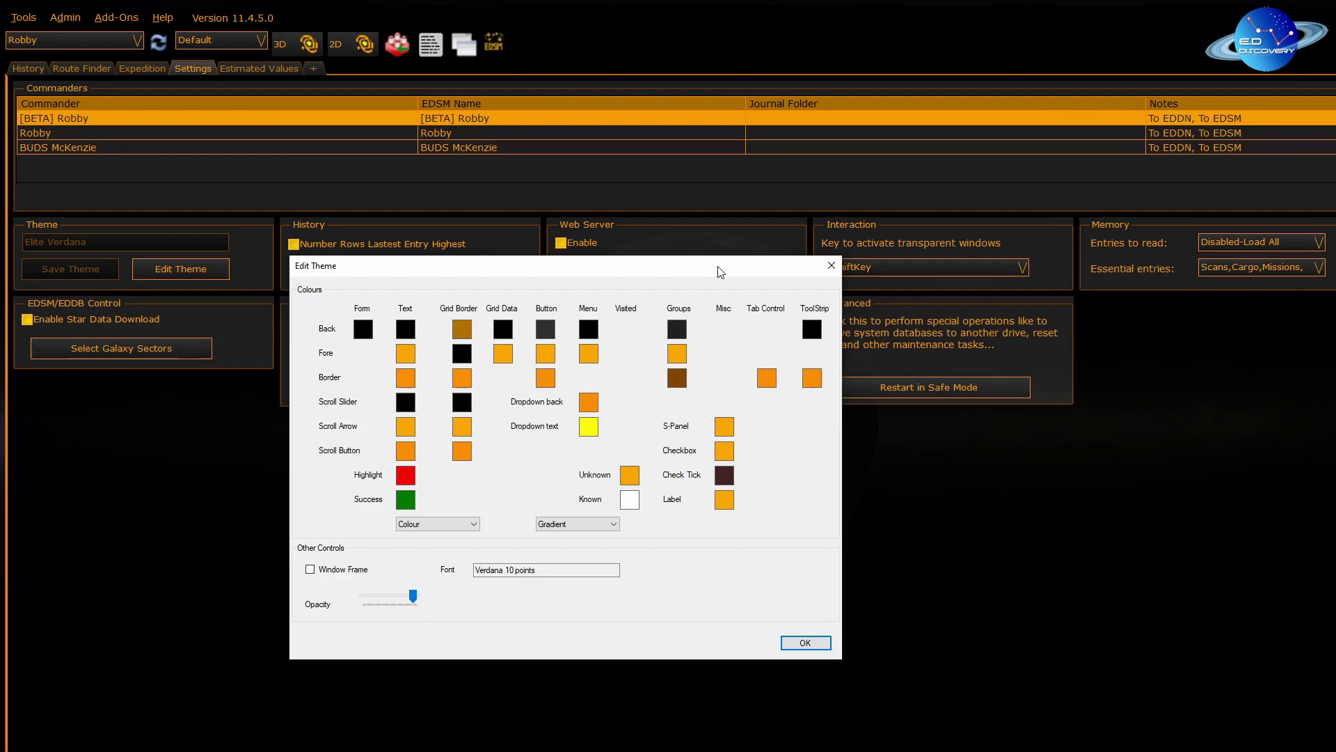
click(406, 356)
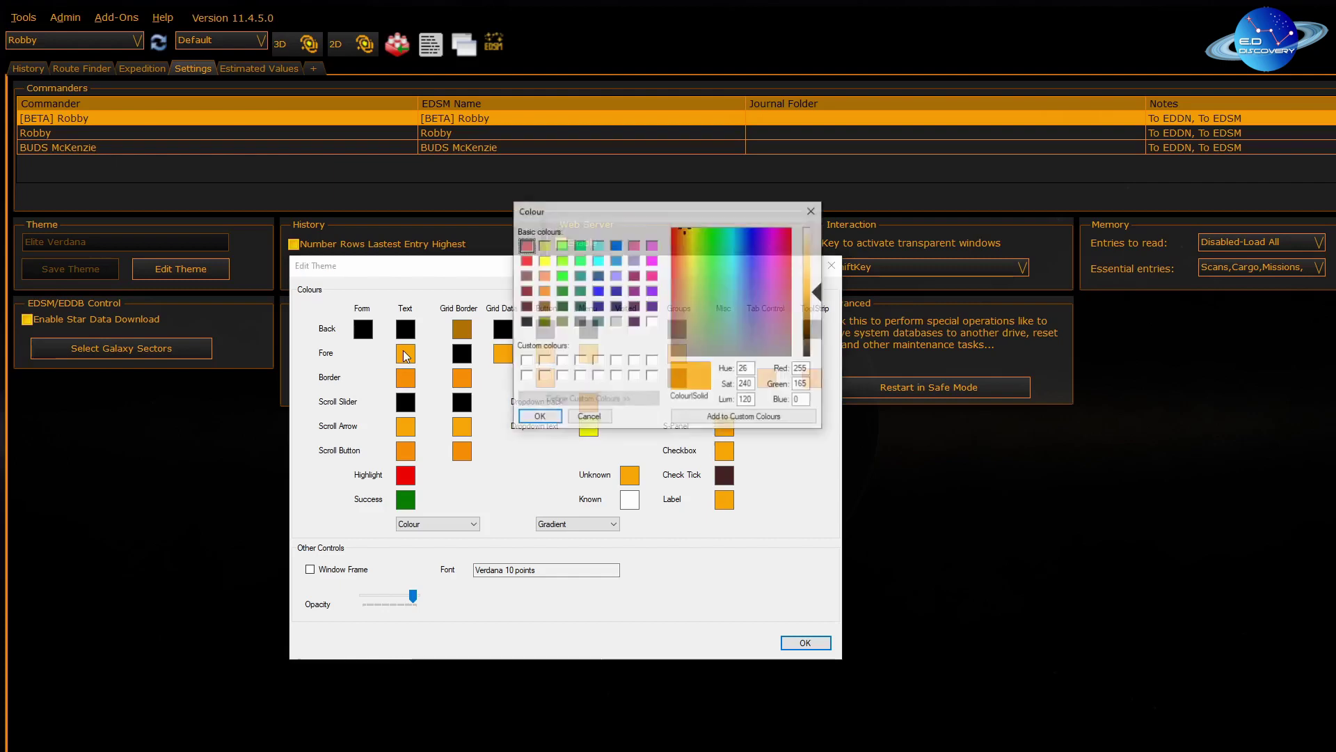
click(561, 261)
click(538, 417)
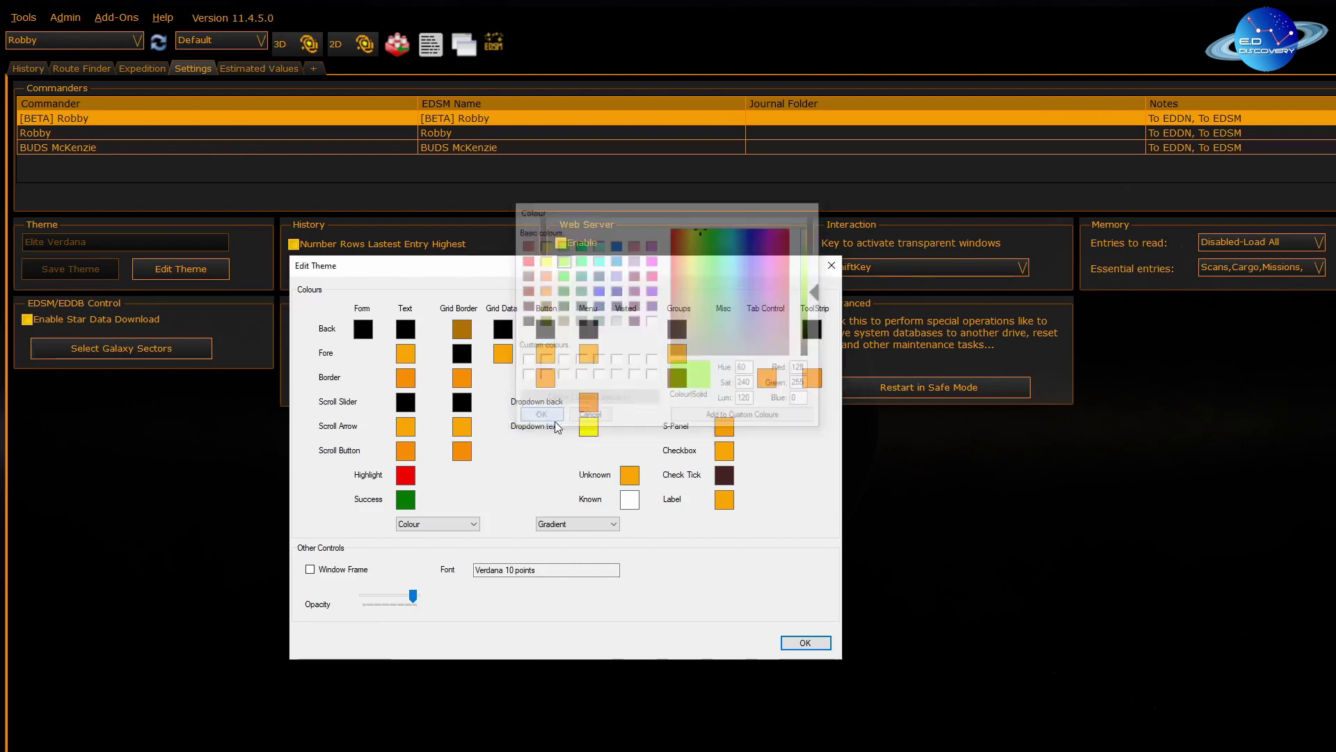
Change the theme's font to Century Regular, 10 points, and close the theme editor
click(541, 570)
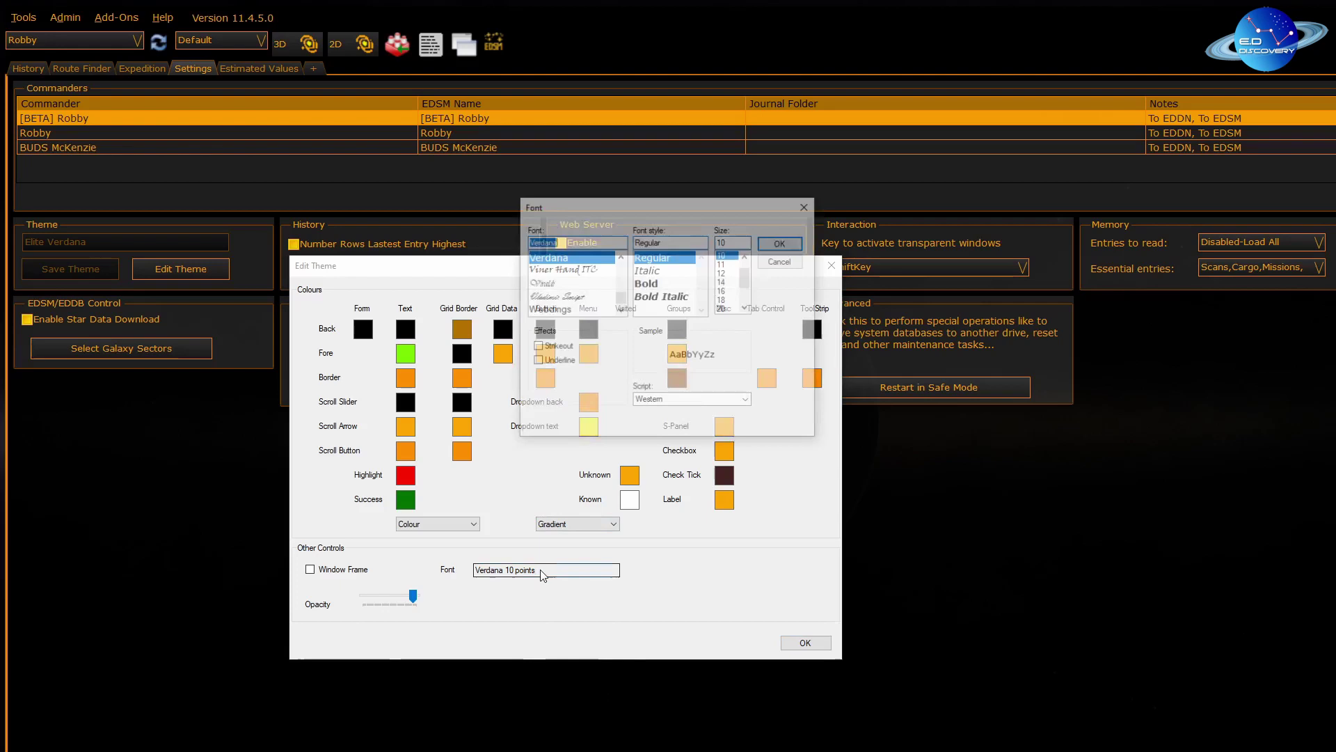
drag(621, 296, 621, 274)
click(573, 284)
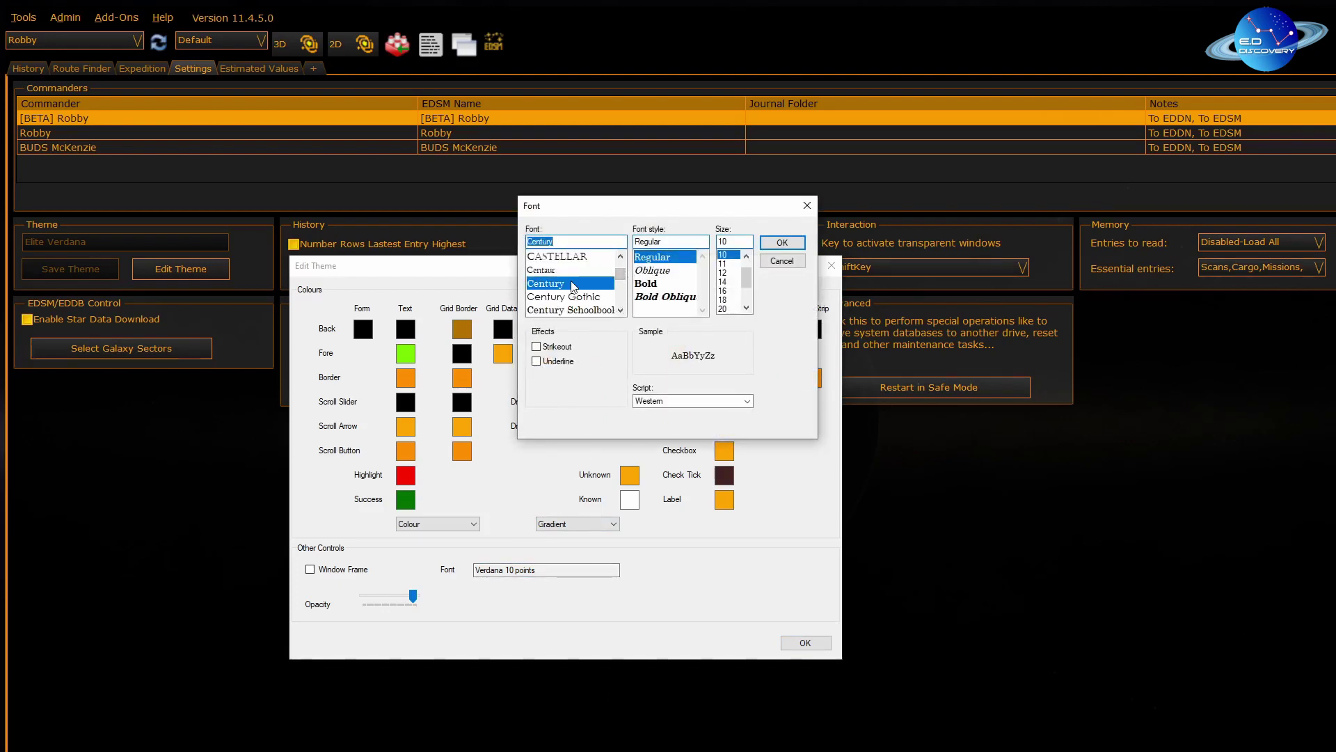
click(790, 245)
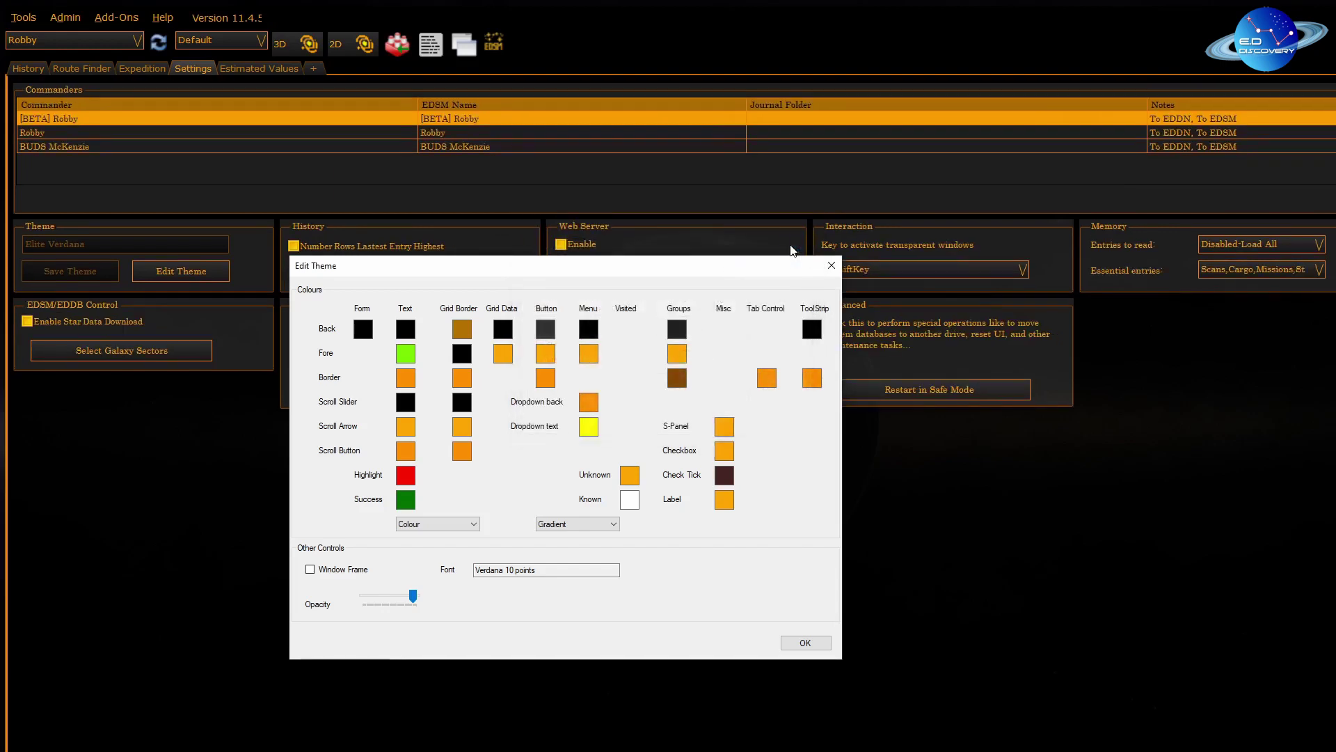
key(Return)
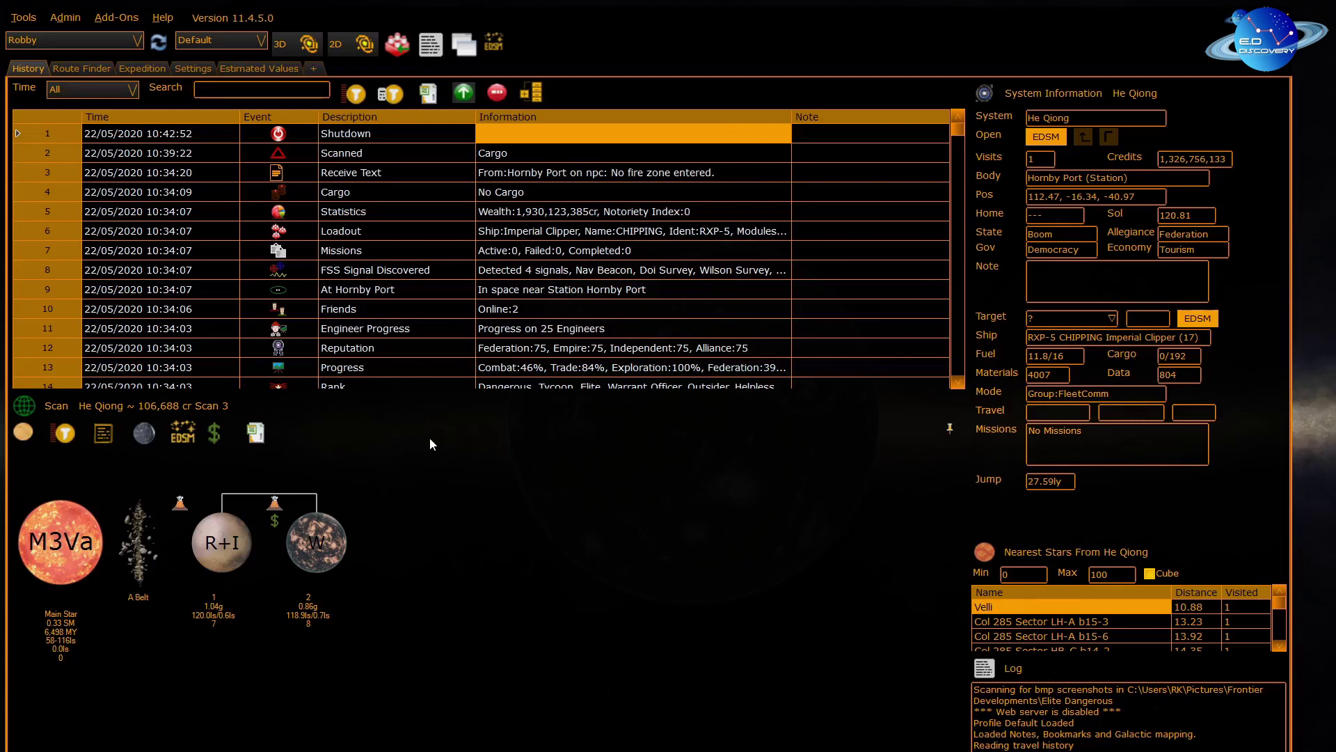
Add the Visited Stars panel as a new tab and bring up that tab's remove, rename and pop-out options
click(320, 75)
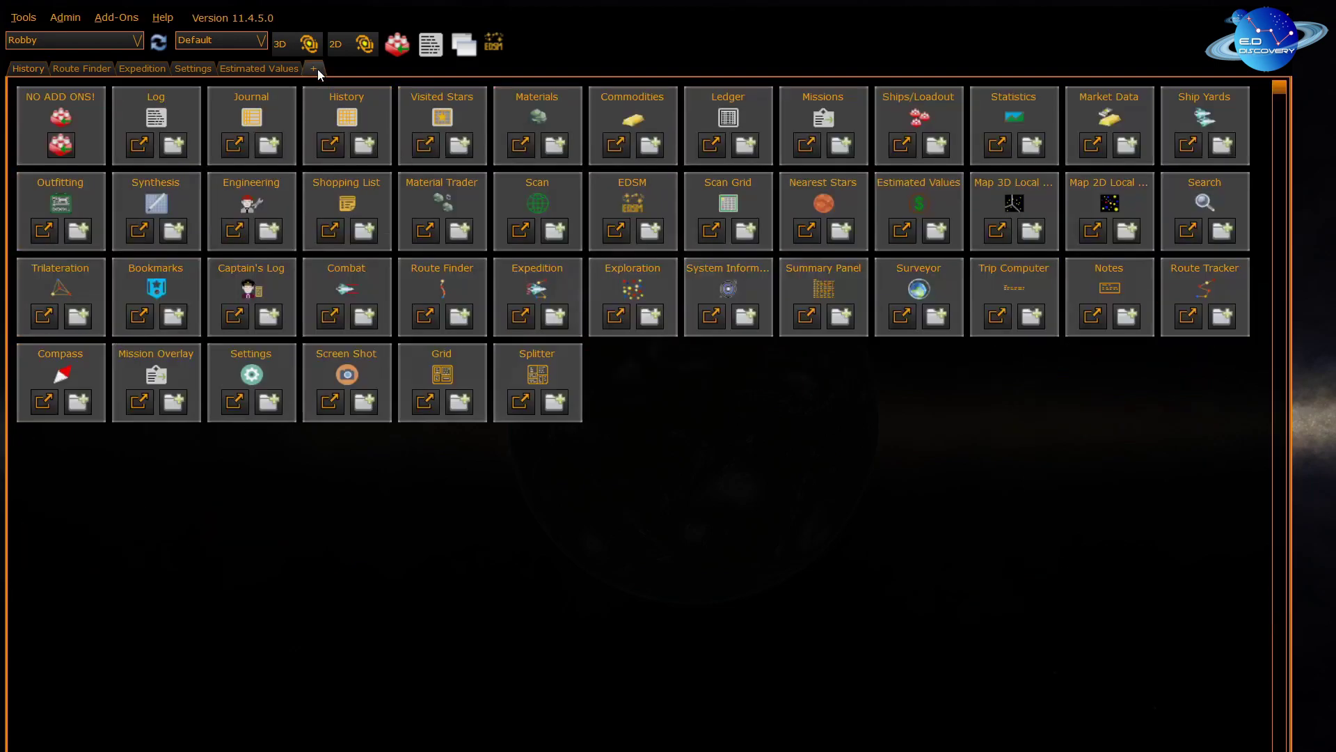
click(460, 145)
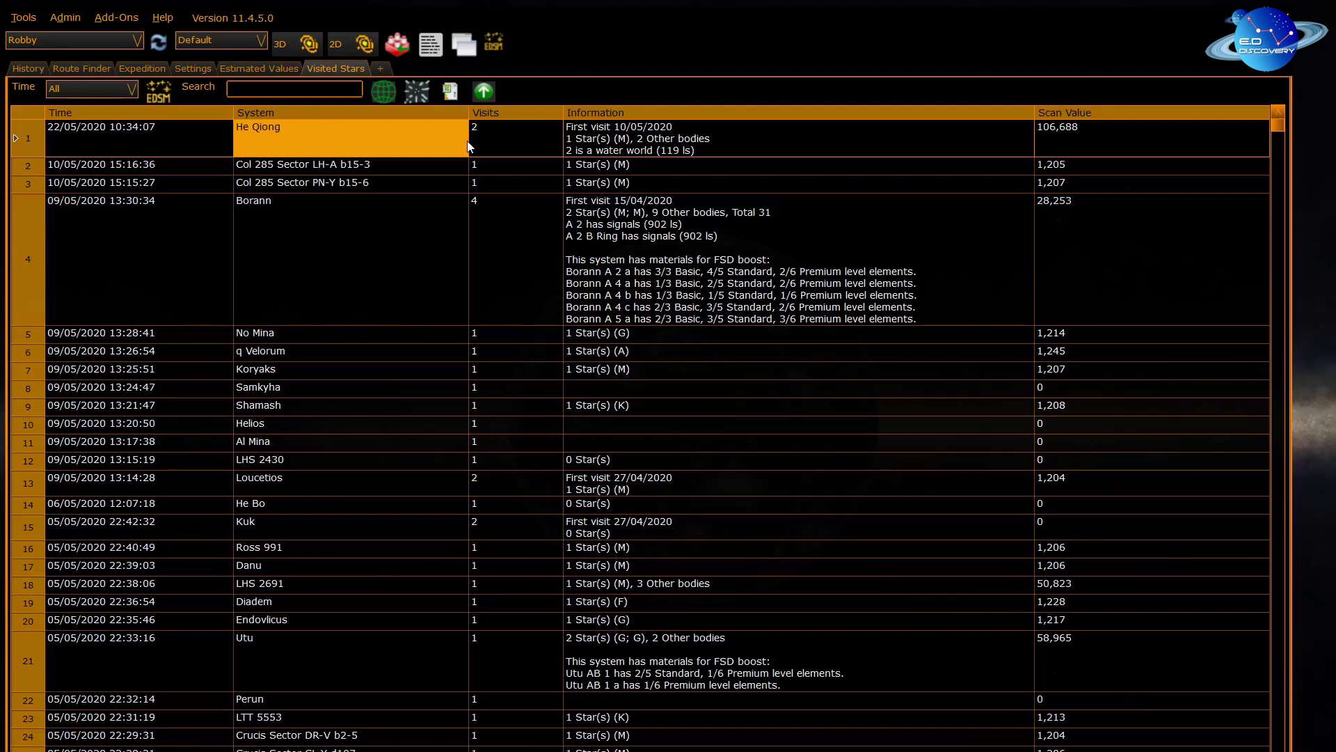
right_click(336, 69)
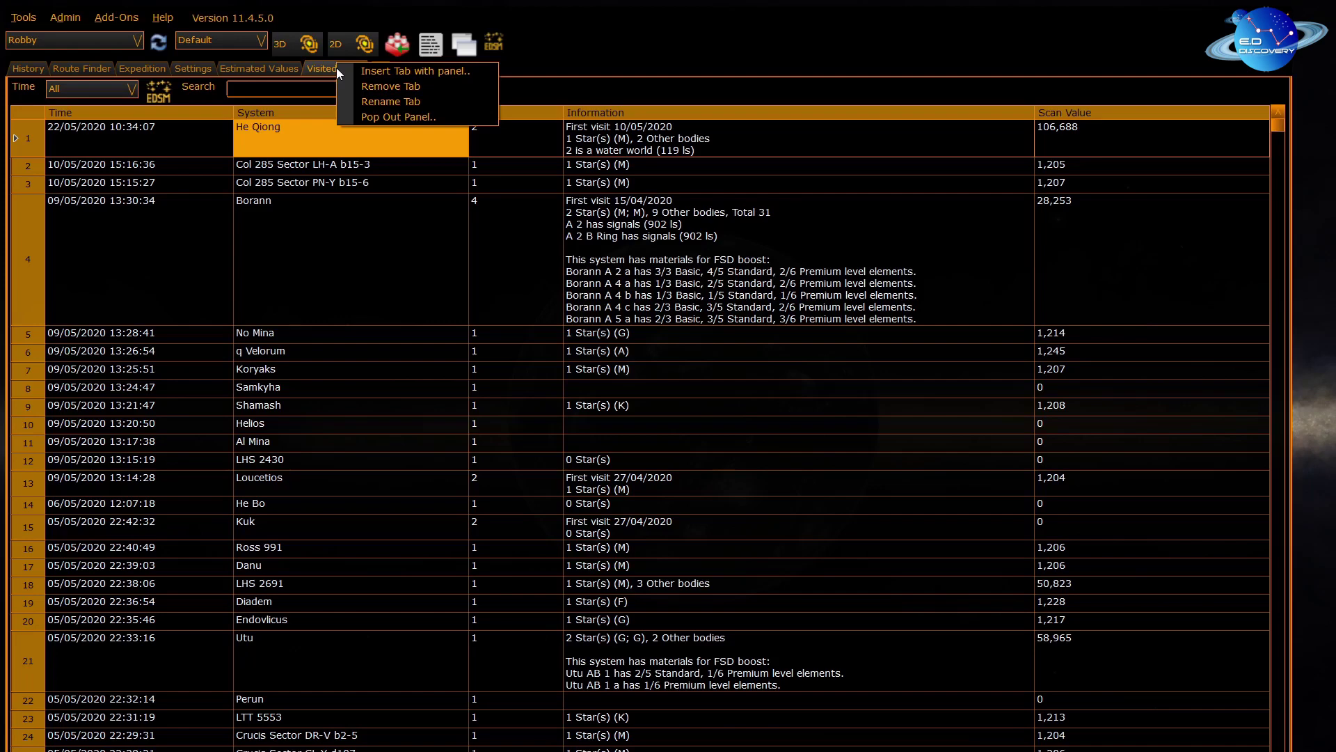
right_click(357, 69)
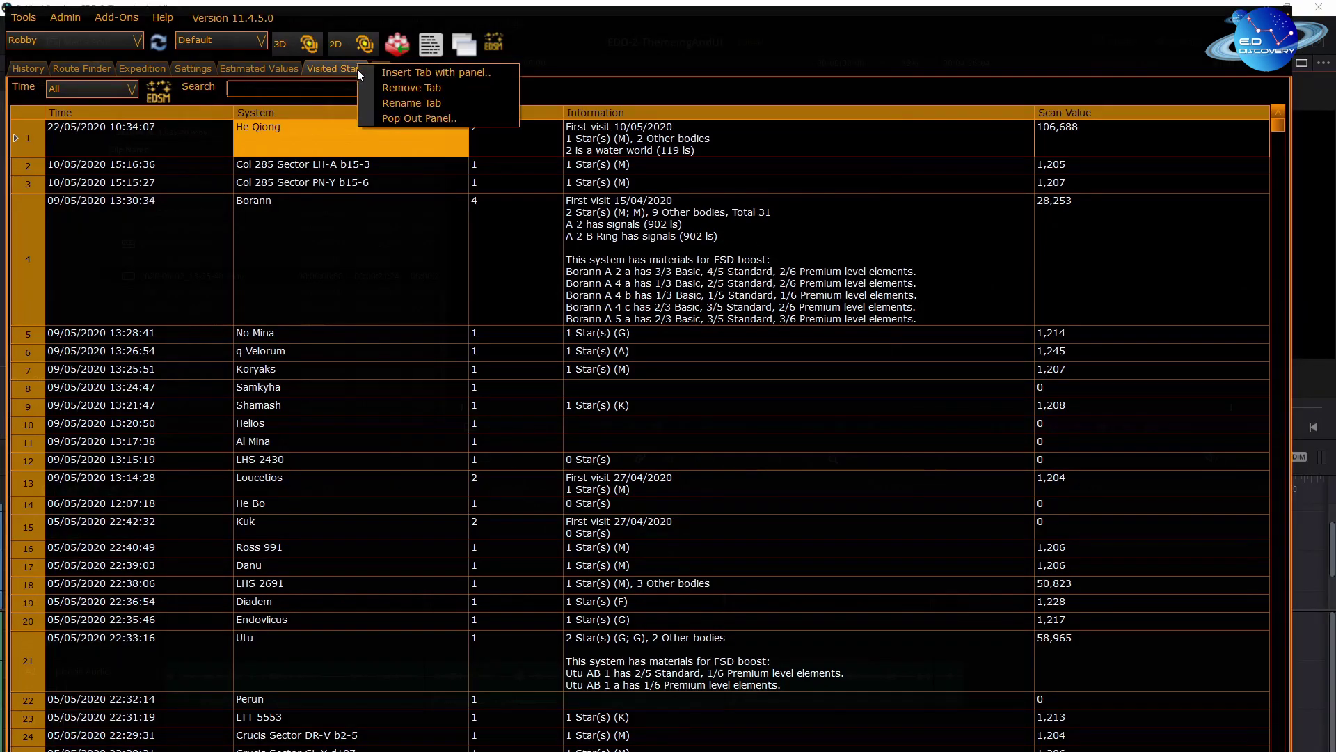
mouse_move(408, 119)
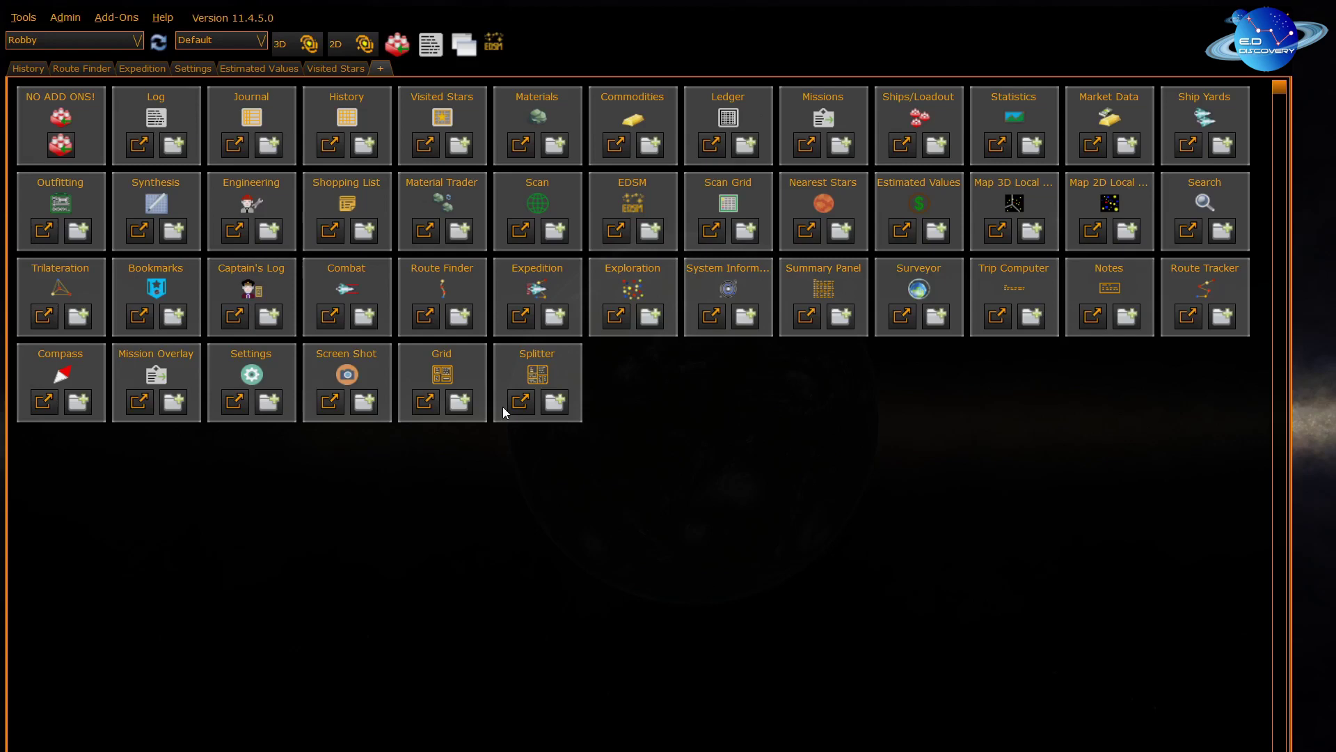
Rearrange the History view by making its event grid taller, widening the System Information column and enlarging the Nearest Stars list
click(26, 72)
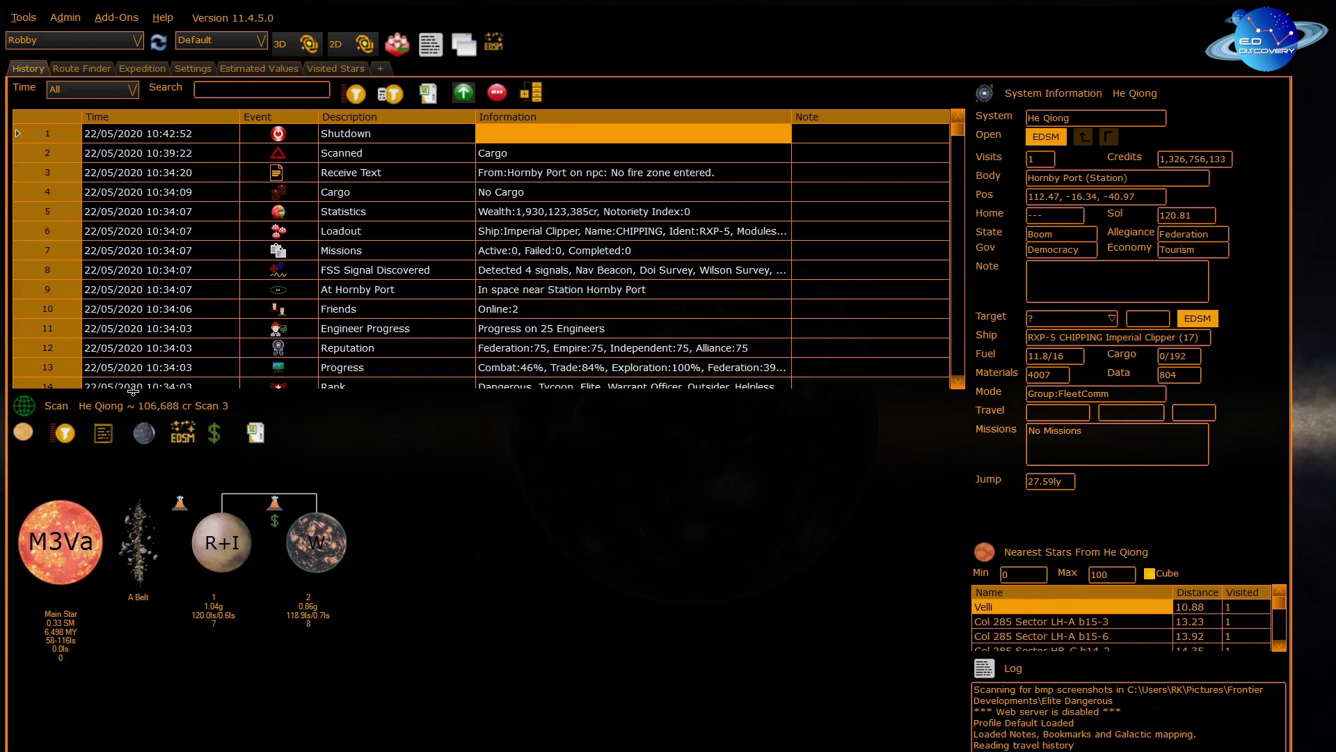
drag(133, 391, 125, 549)
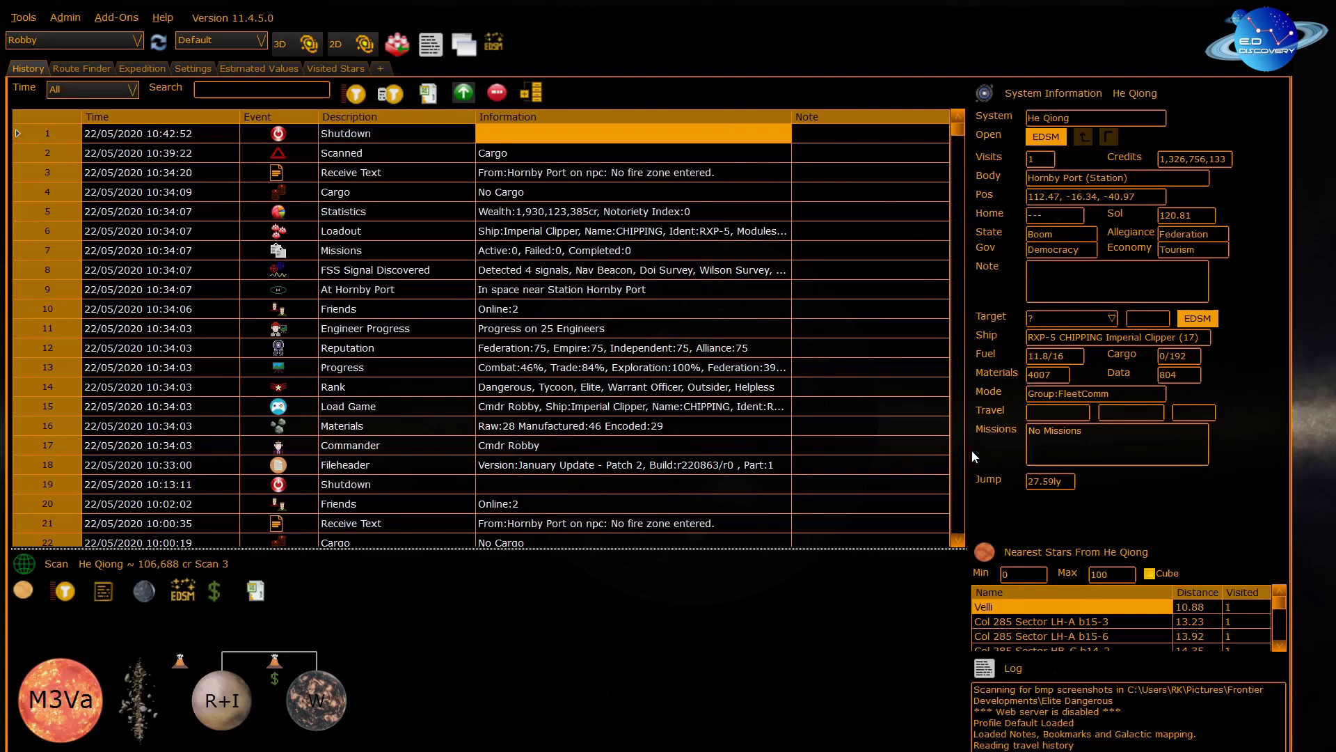
drag(969, 451, 632, 441)
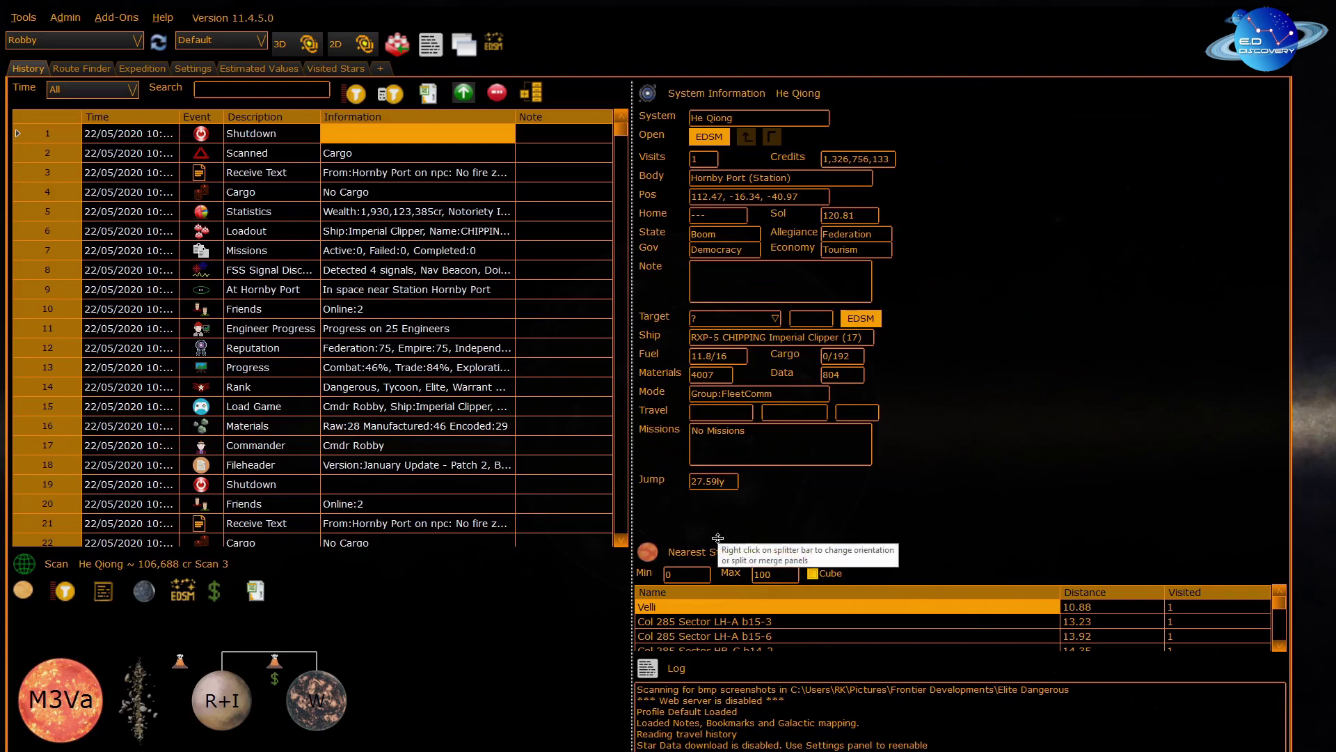
drag(717, 538, 731, 350)
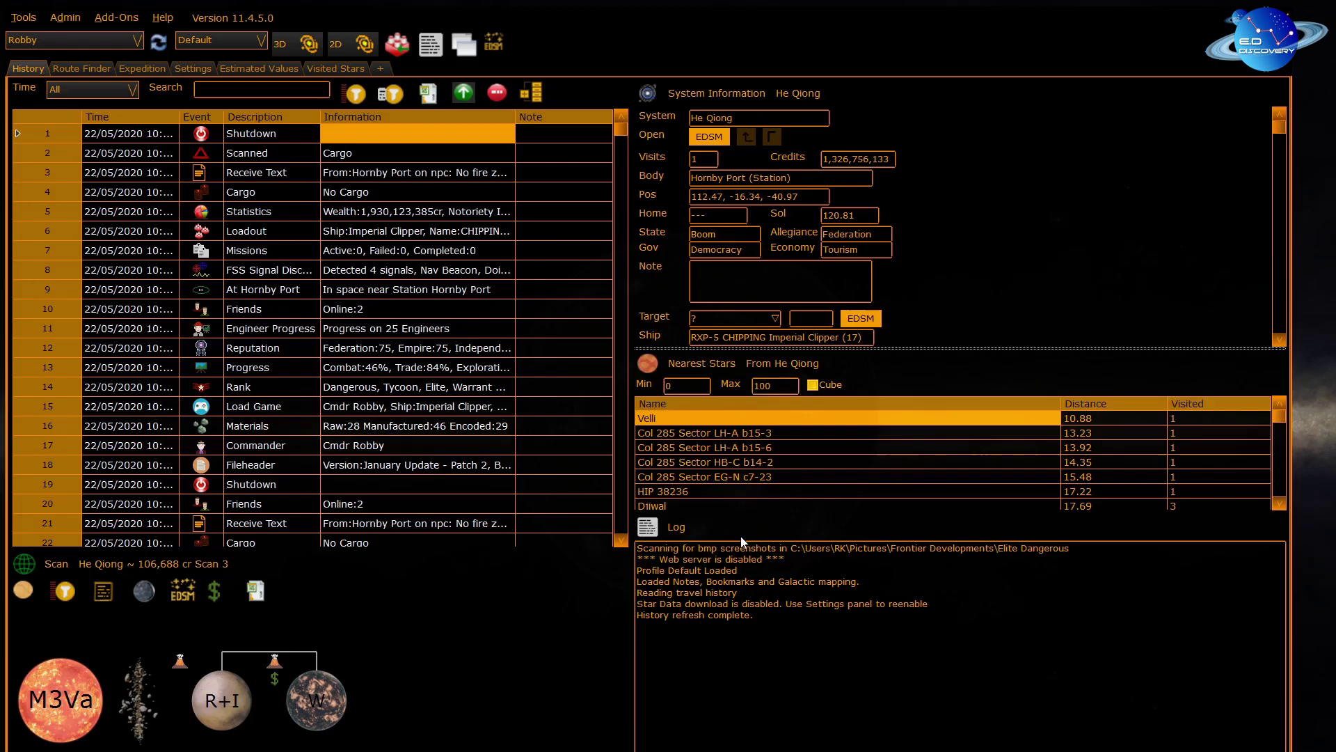
mouse_move(746, 522)
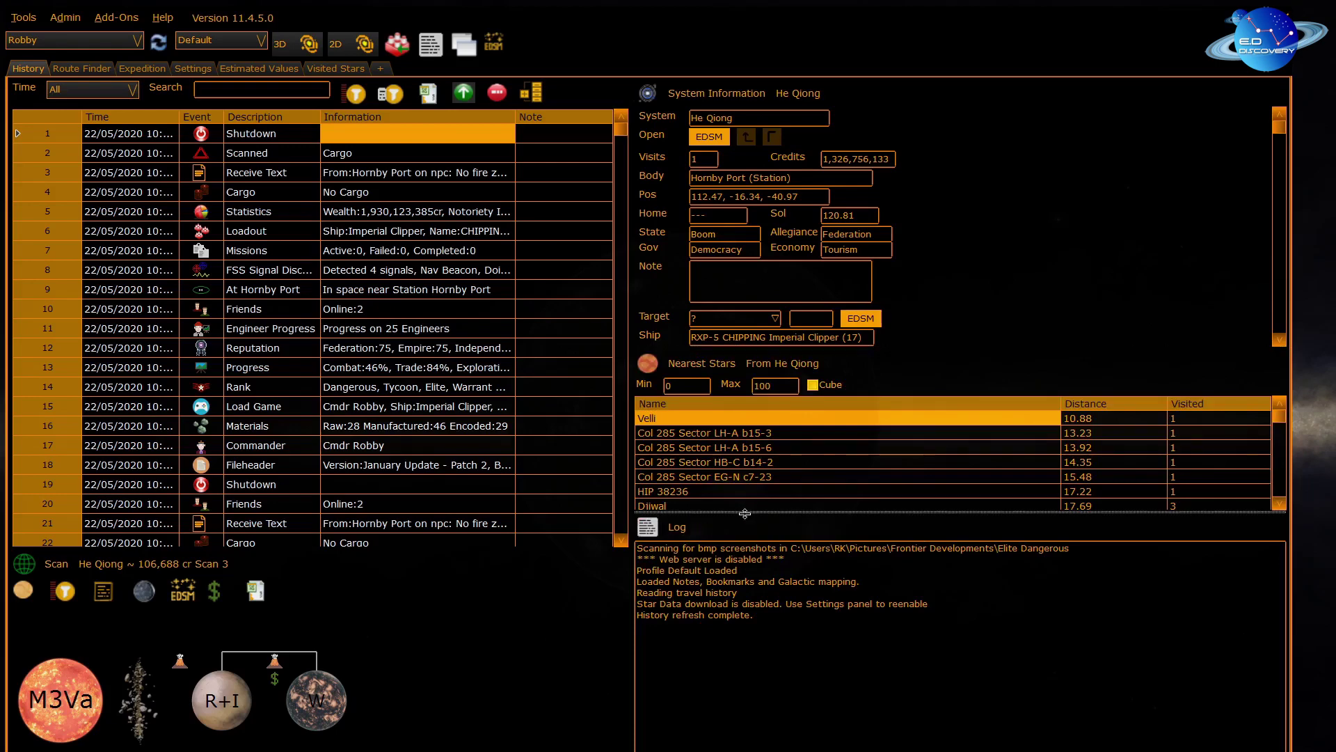
drag(751, 696, 748, 690)
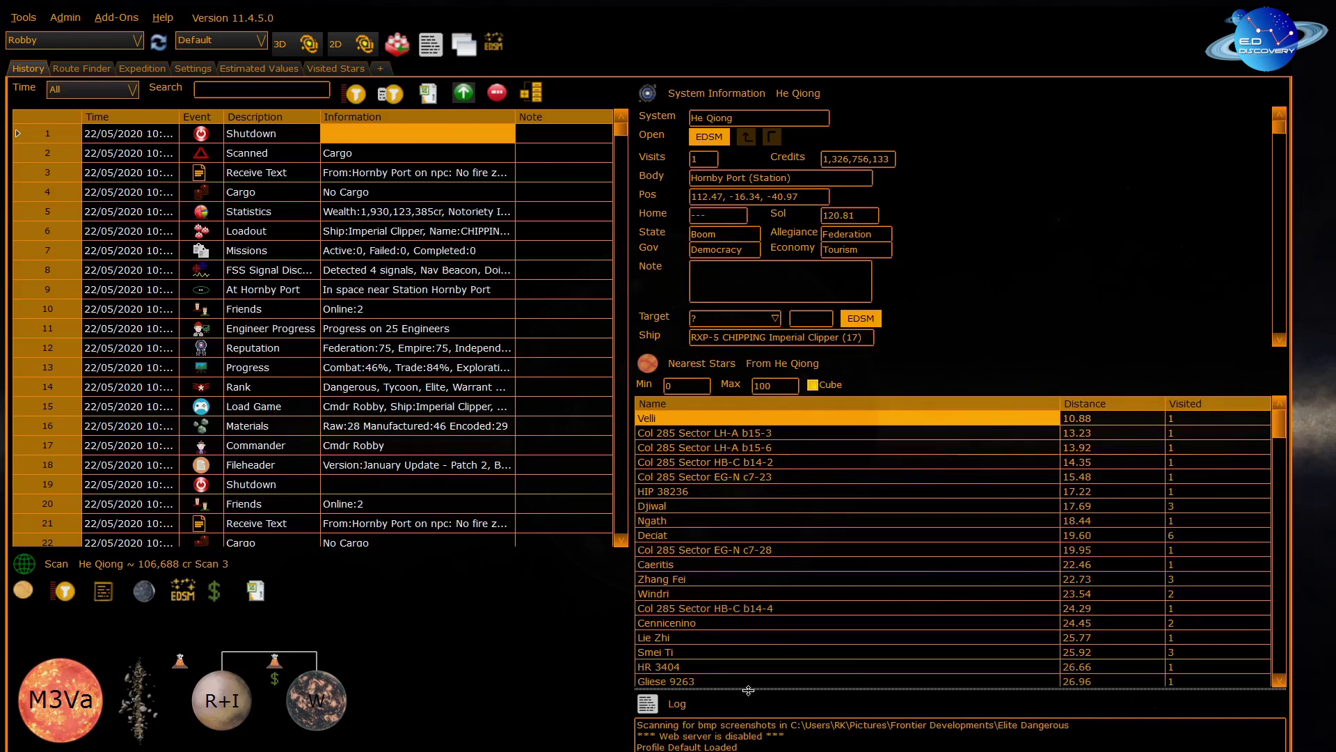
right_click(891, 350)
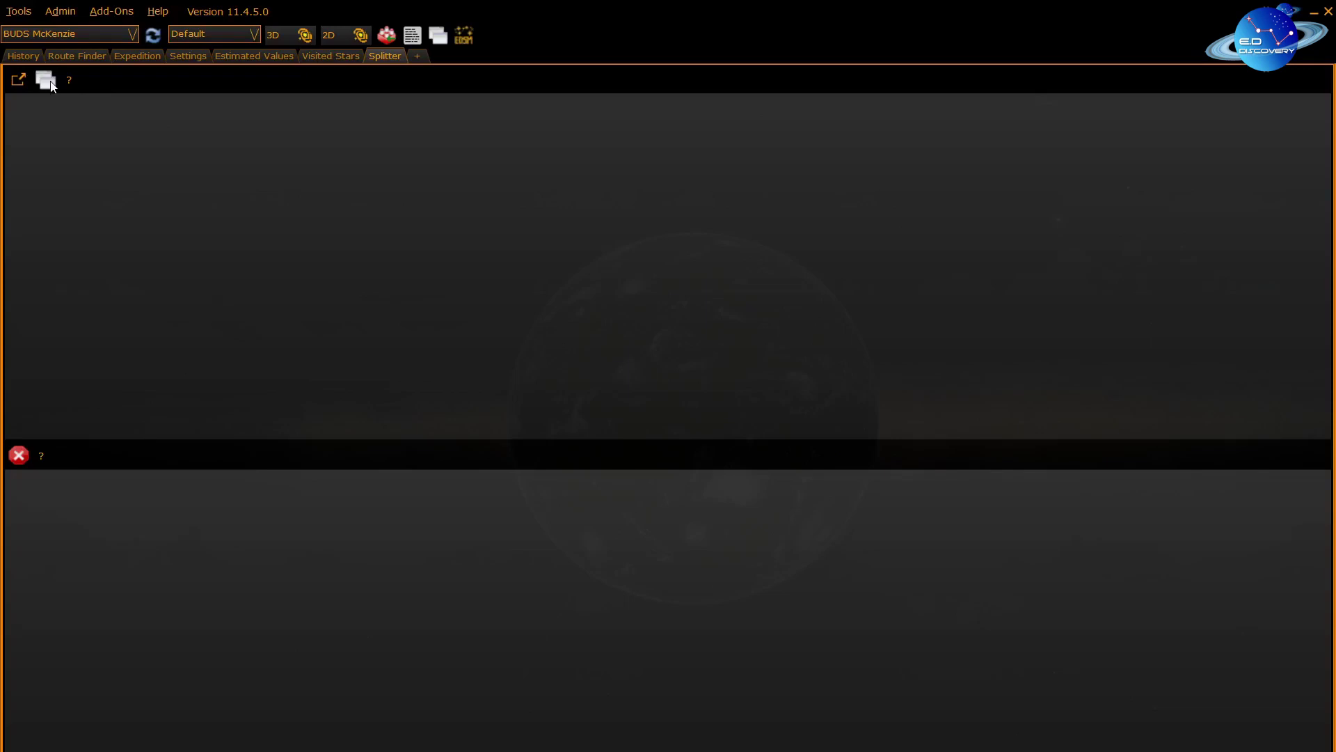
Fill the Splitter tab with the program information log in the upper pane and the History grid view in the lower pane
click(45, 80)
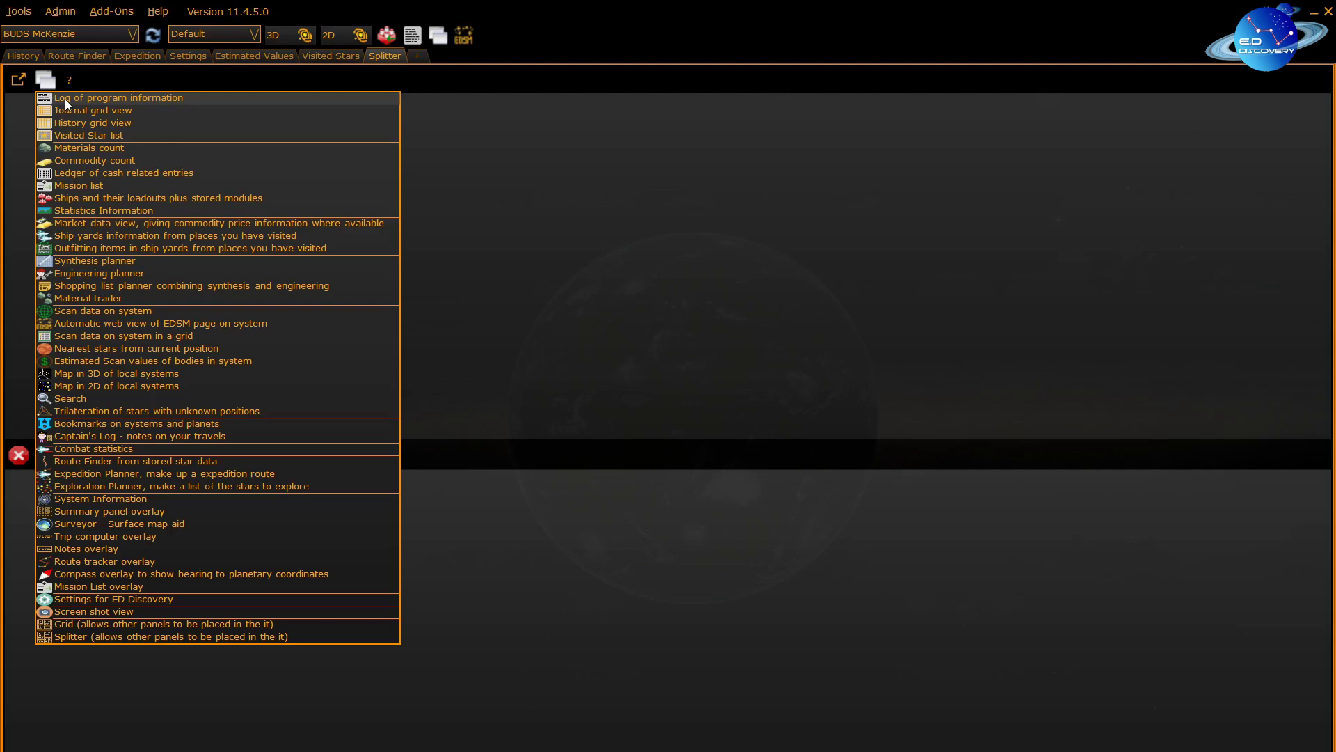
click(65, 99)
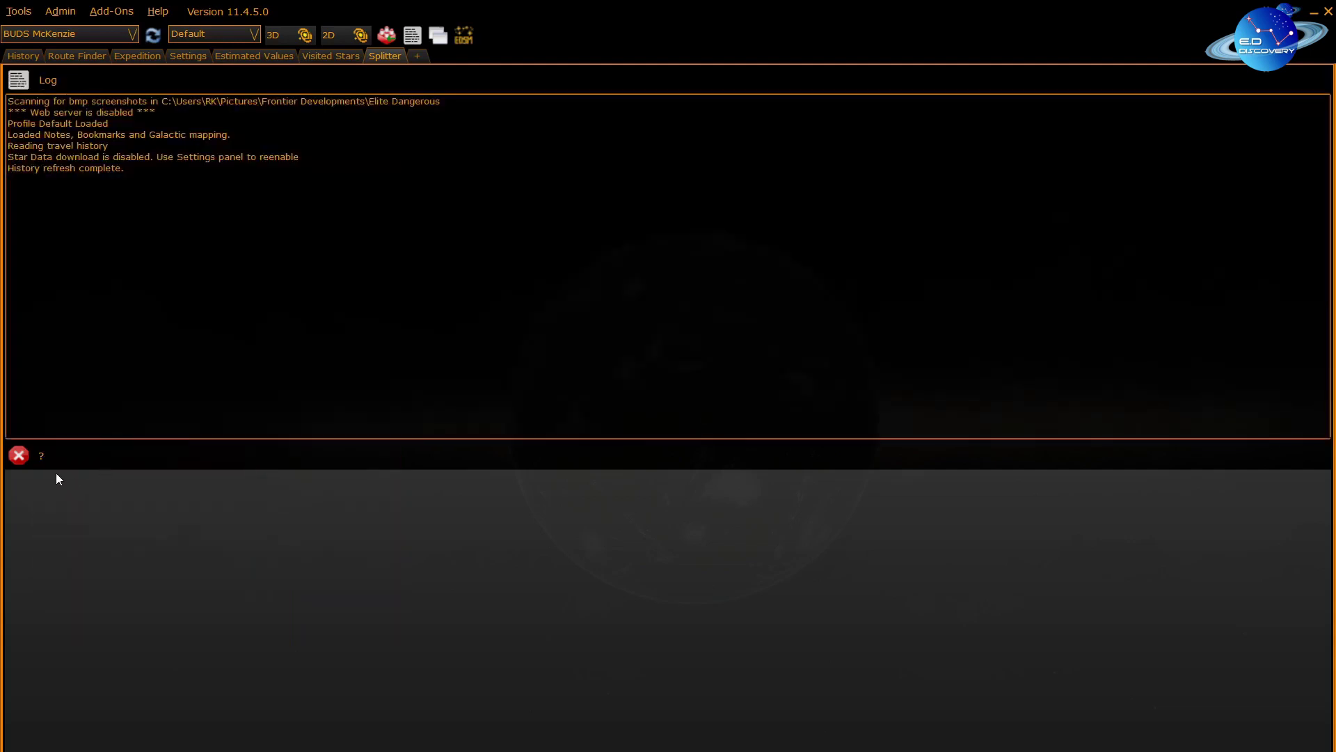
click(43, 454)
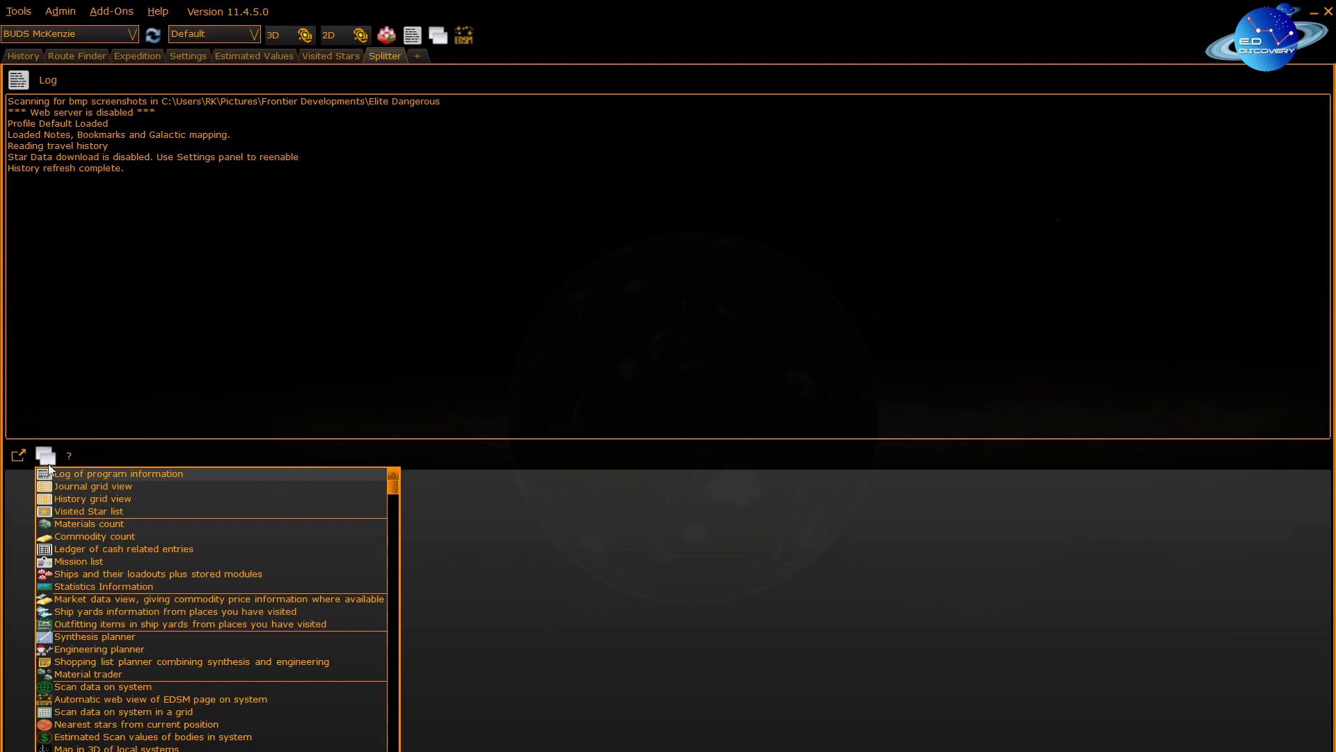
click(57, 495)
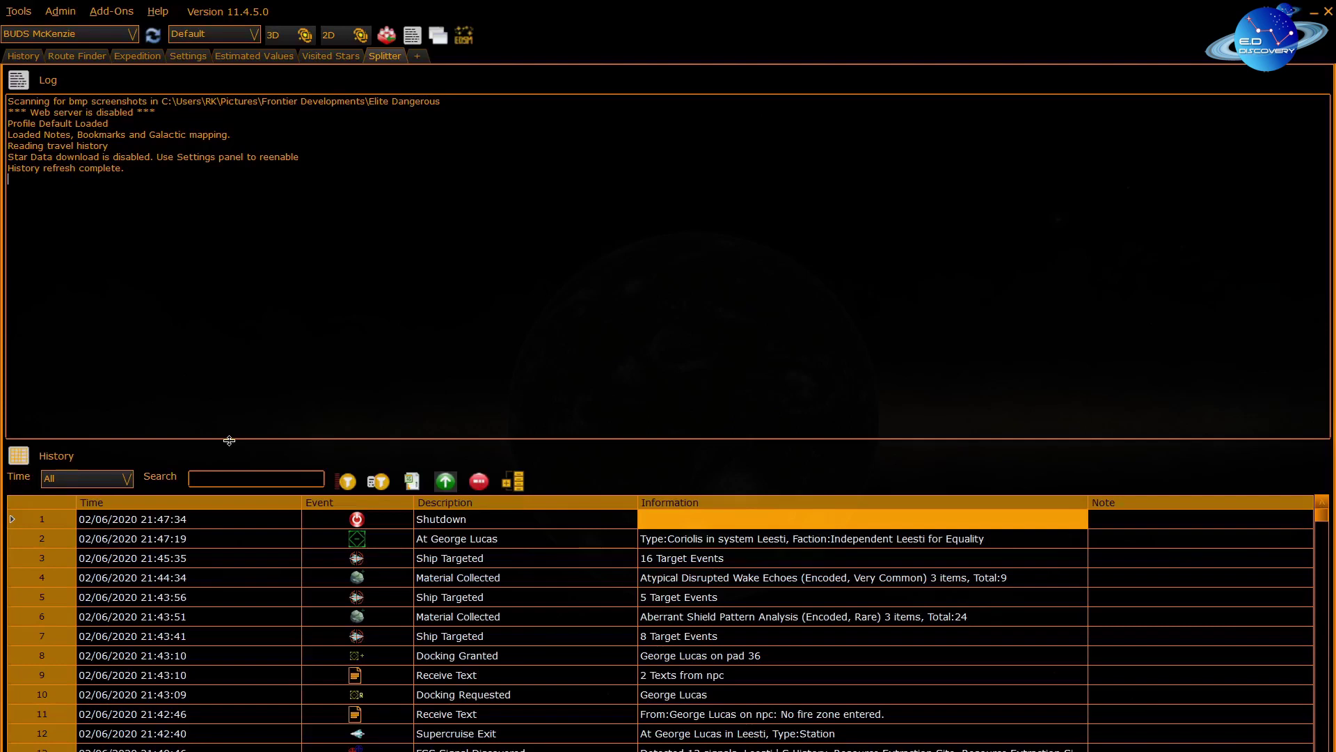
Split the Splitter tab's upper pane in two and fill the new half with the Visited Star list
right_click(229, 440)
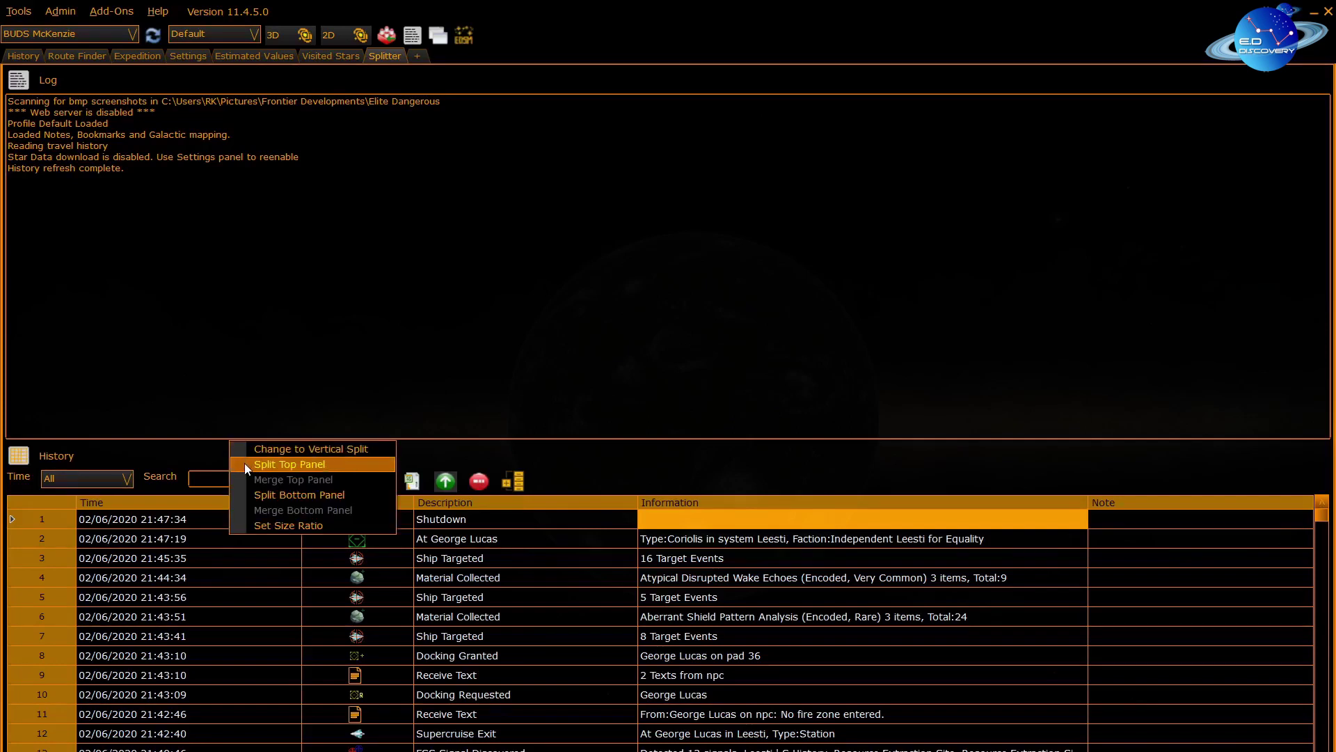
click(244, 462)
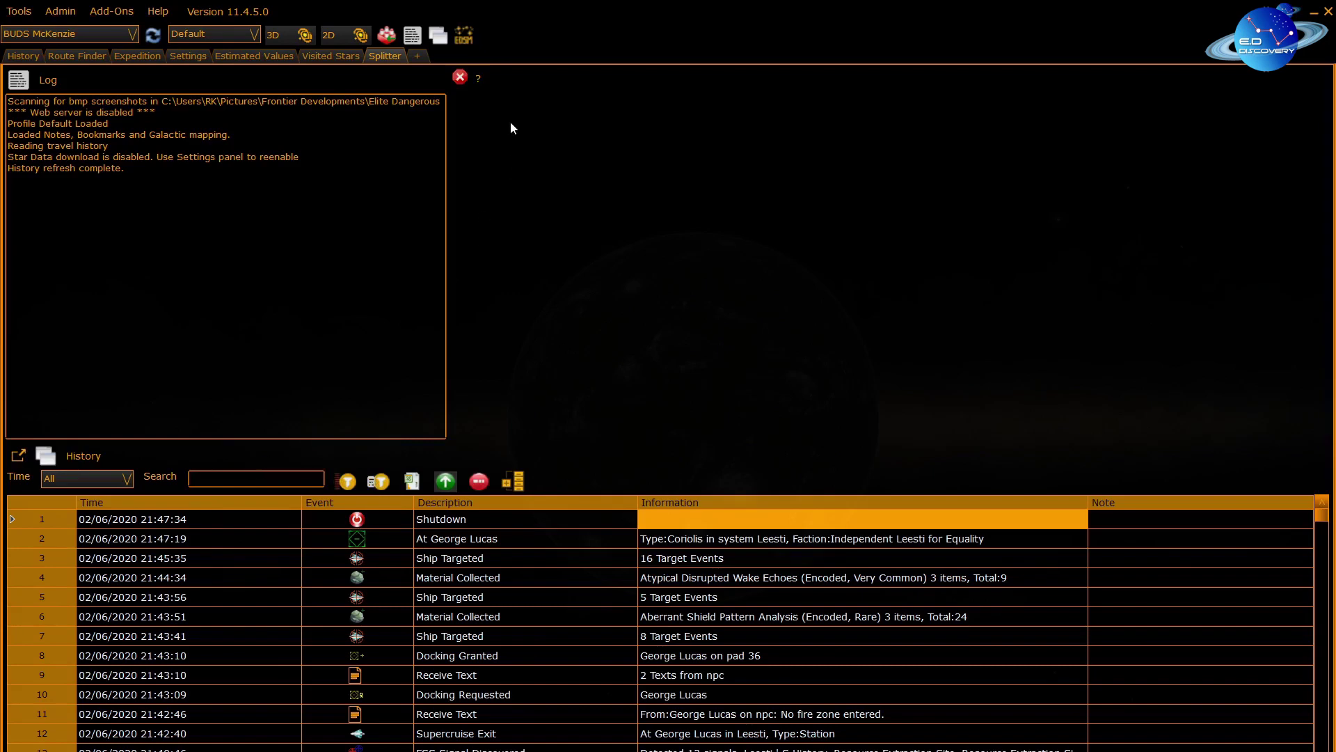
mouse_move(488, 77)
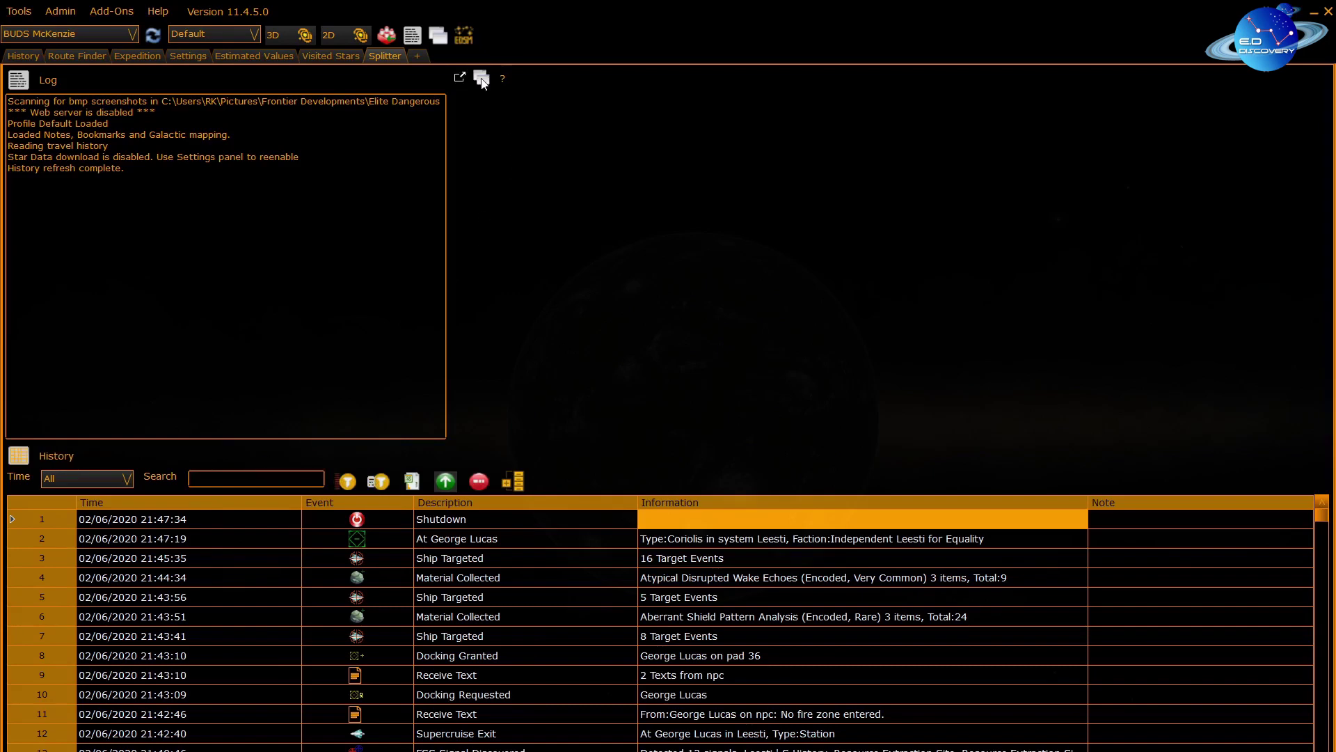
click(482, 79)
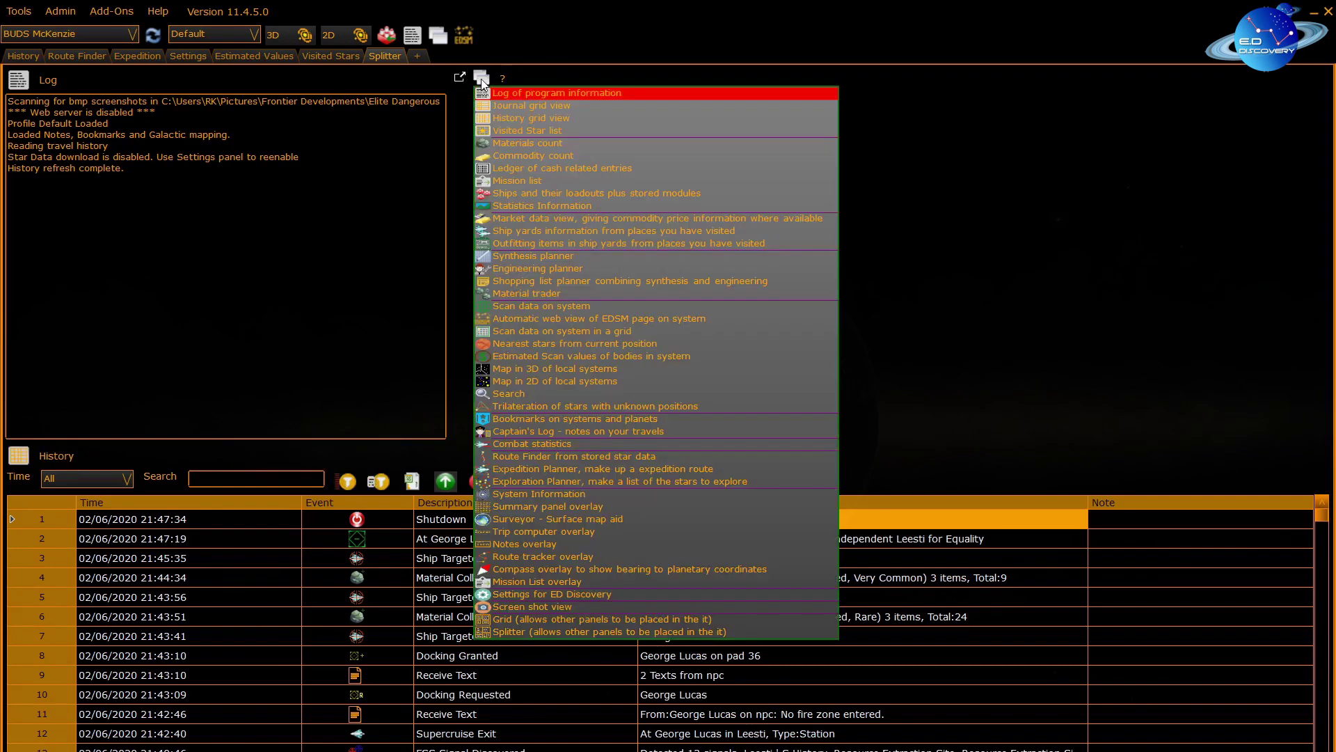
click(491, 132)
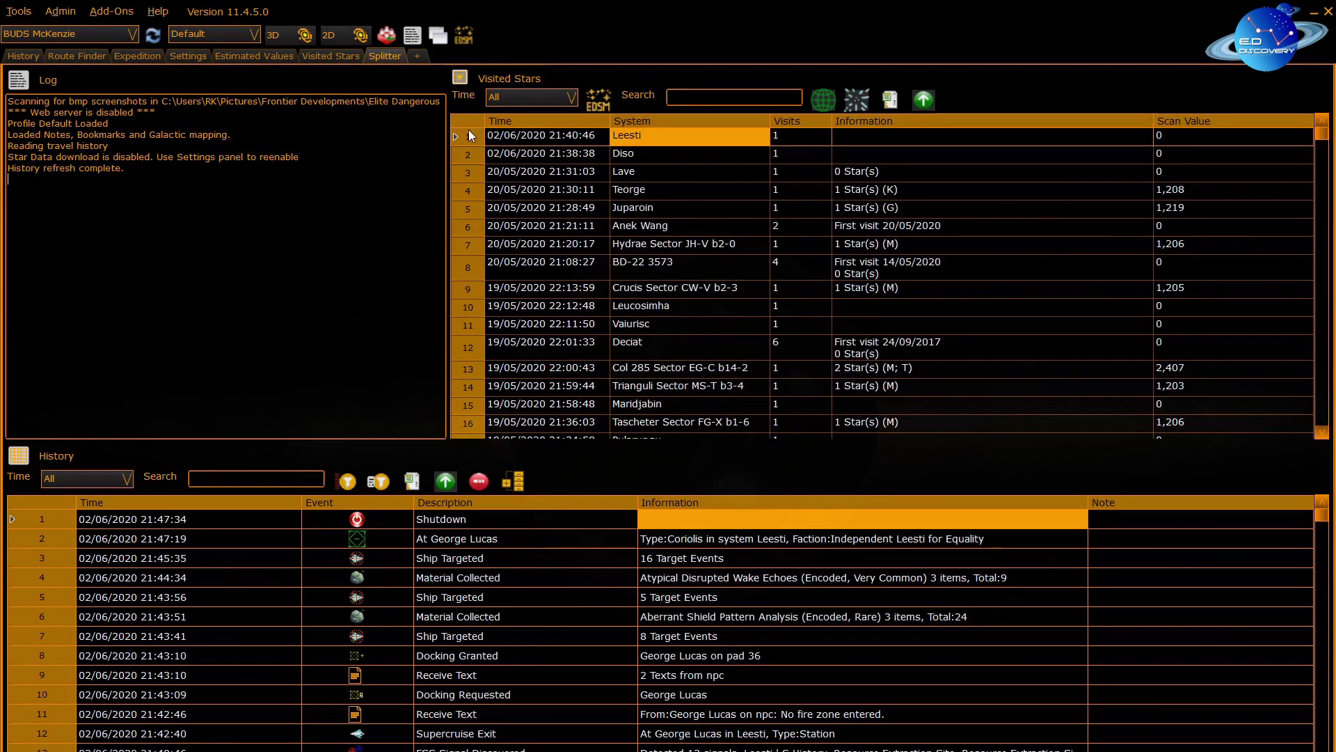
Merge the two upper panes of the Splitter tab back into one
right_click(436, 441)
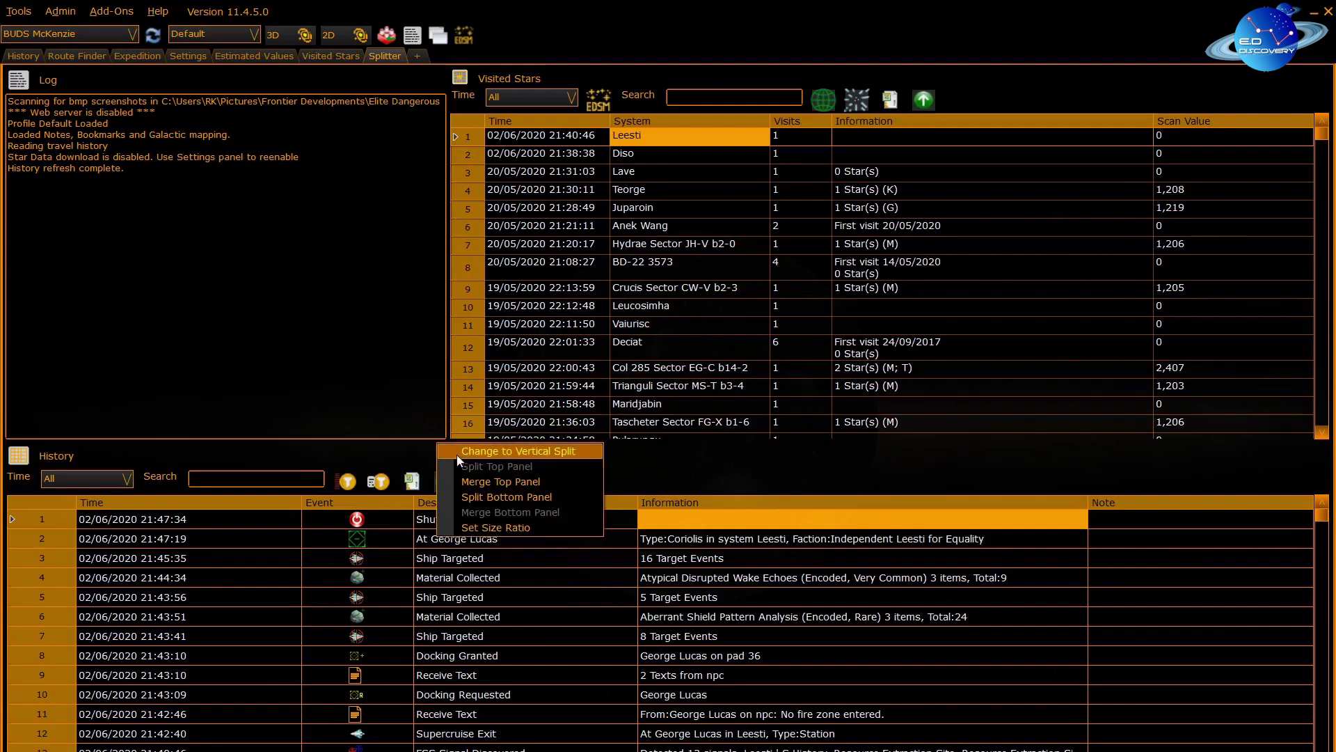
click(464, 480)
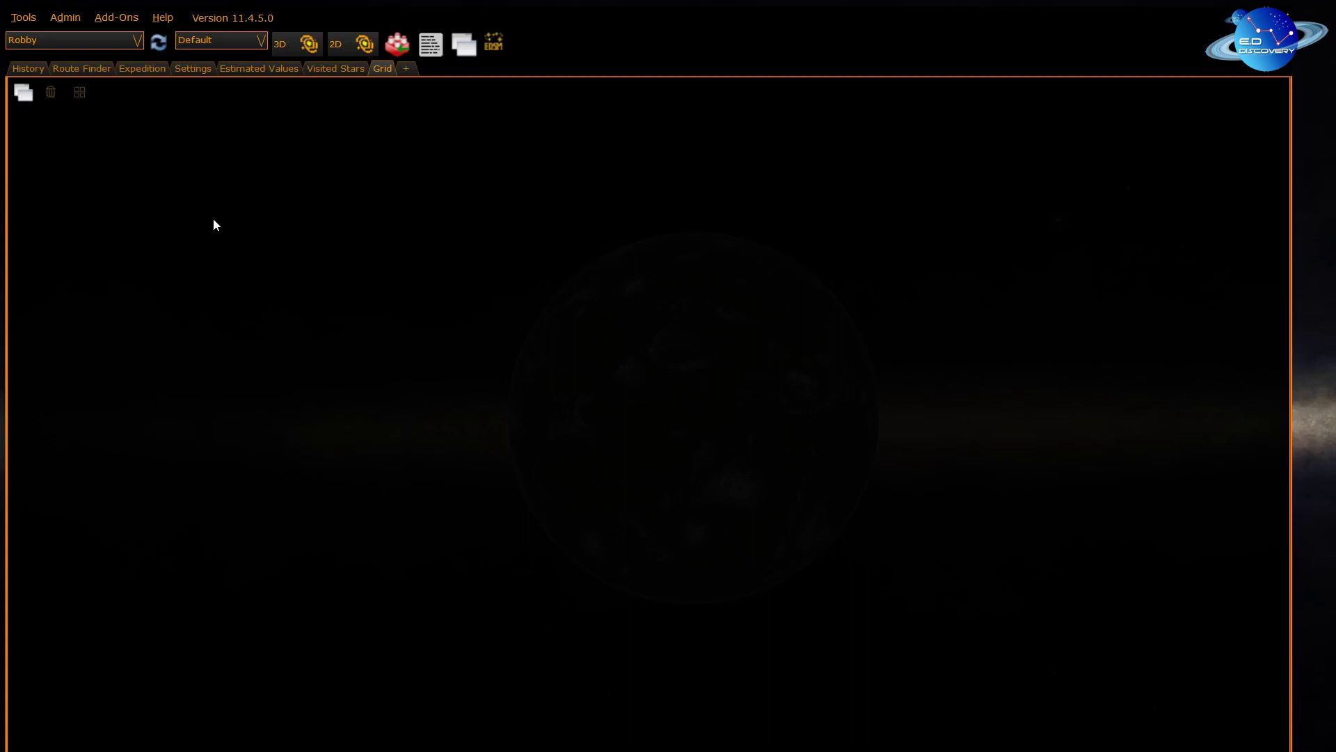
Add the program information log and the History grid view to the empty Grid tab
click(23, 92)
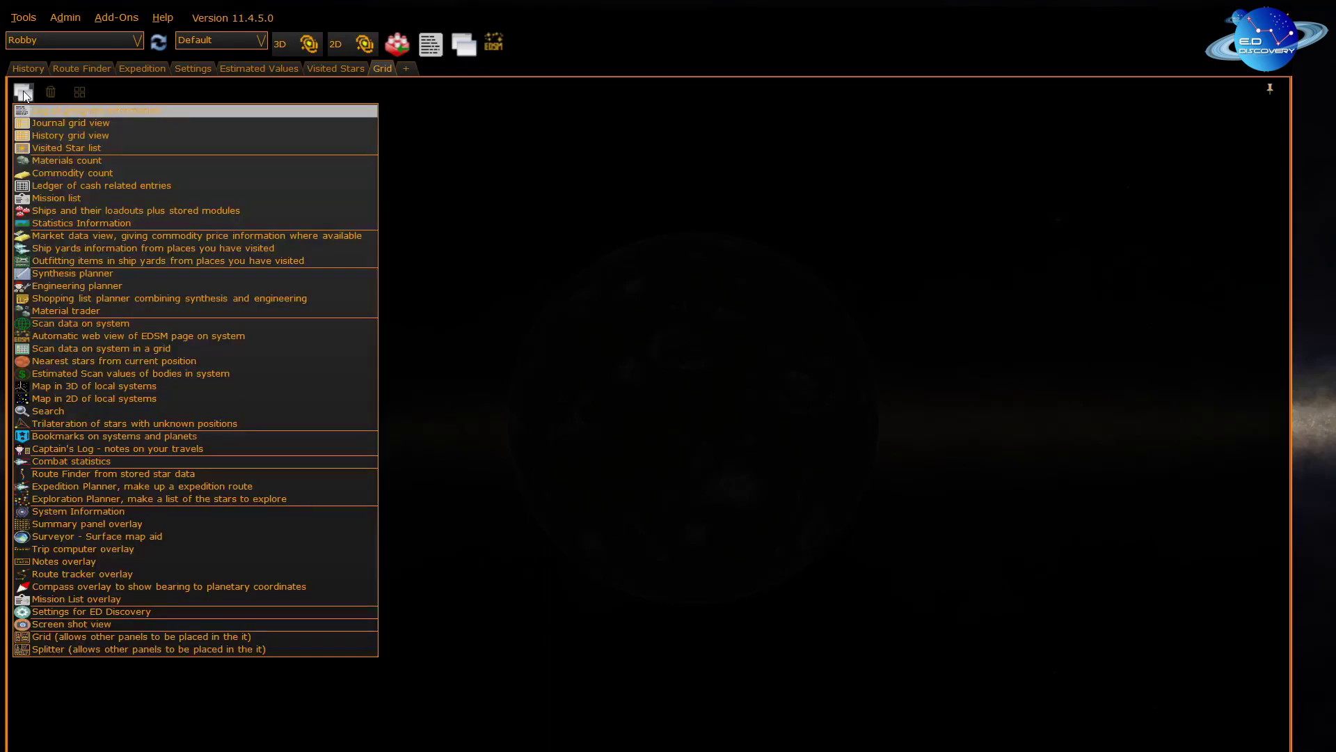
click(46, 111)
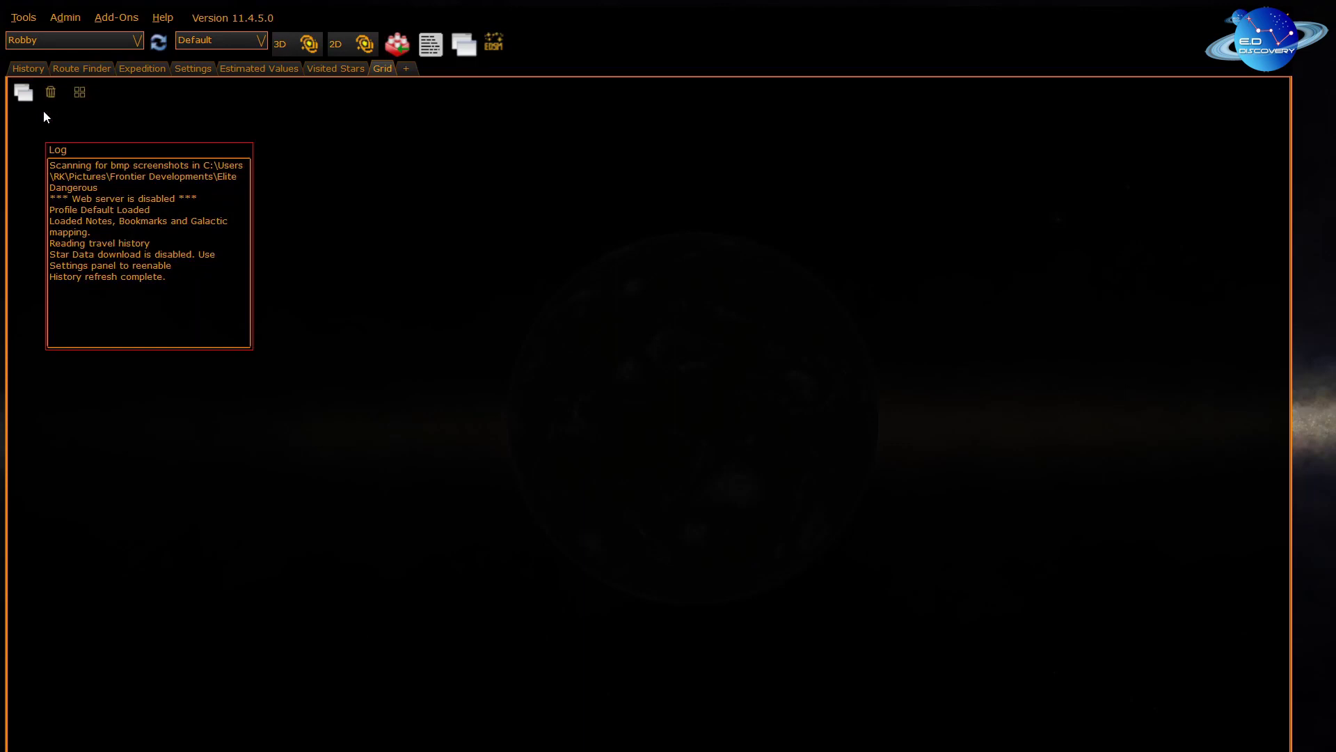
click(28, 97)
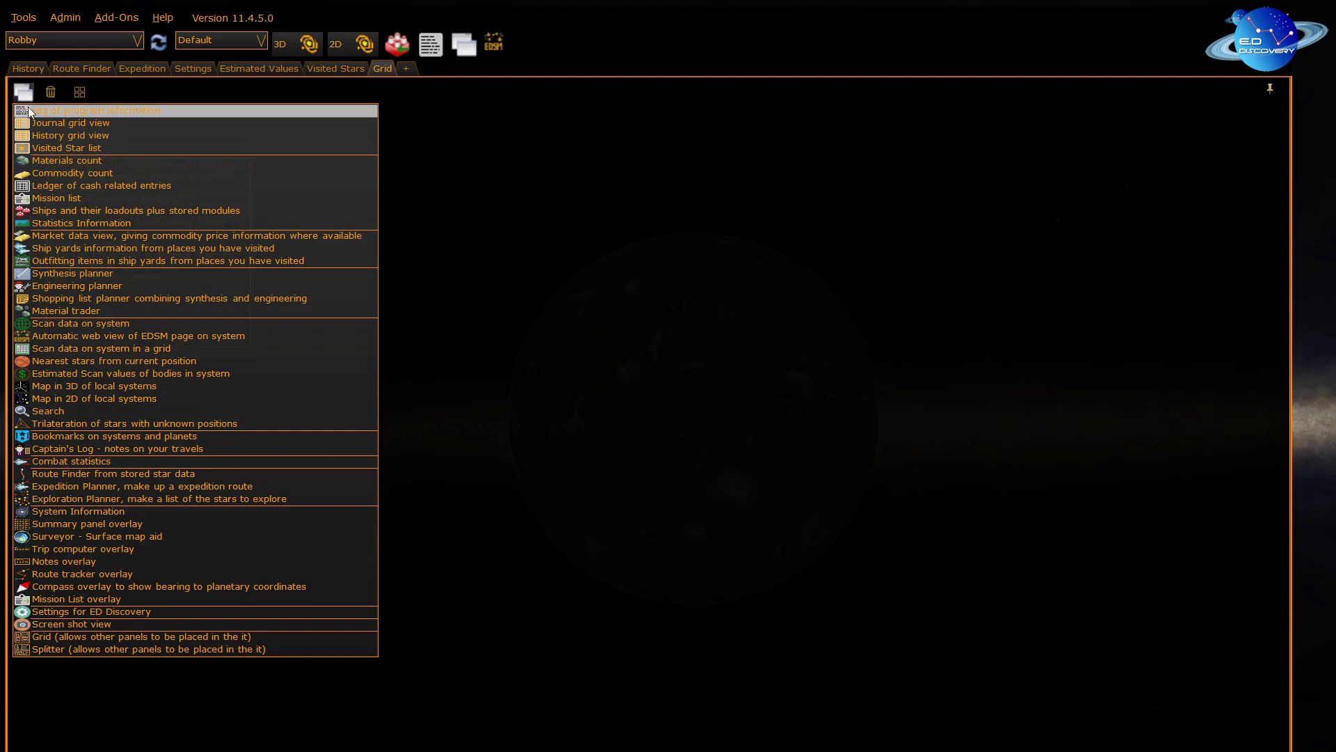
click(43, 132)
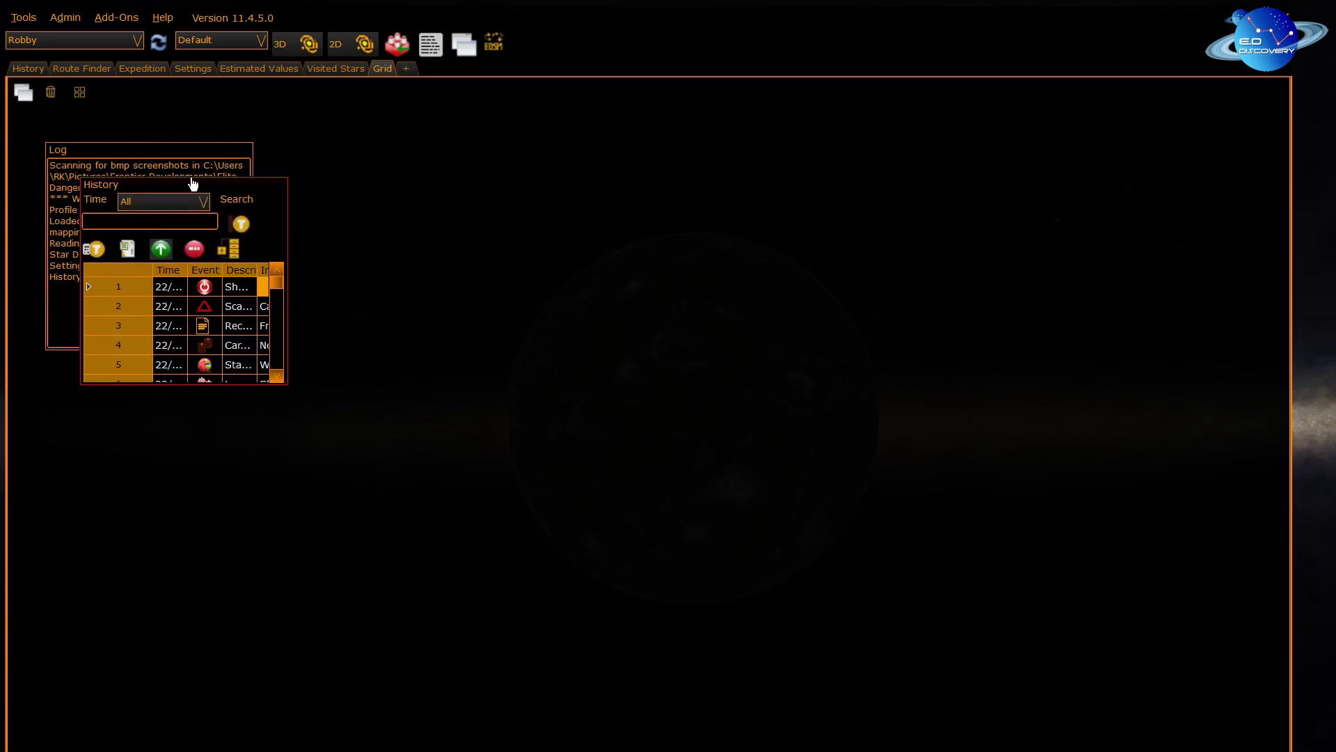
Move the History panel clear of the Log panel, enlarge it to fill most of the grid's height, and select the Log panel
drag(193, 184, 527, 115)
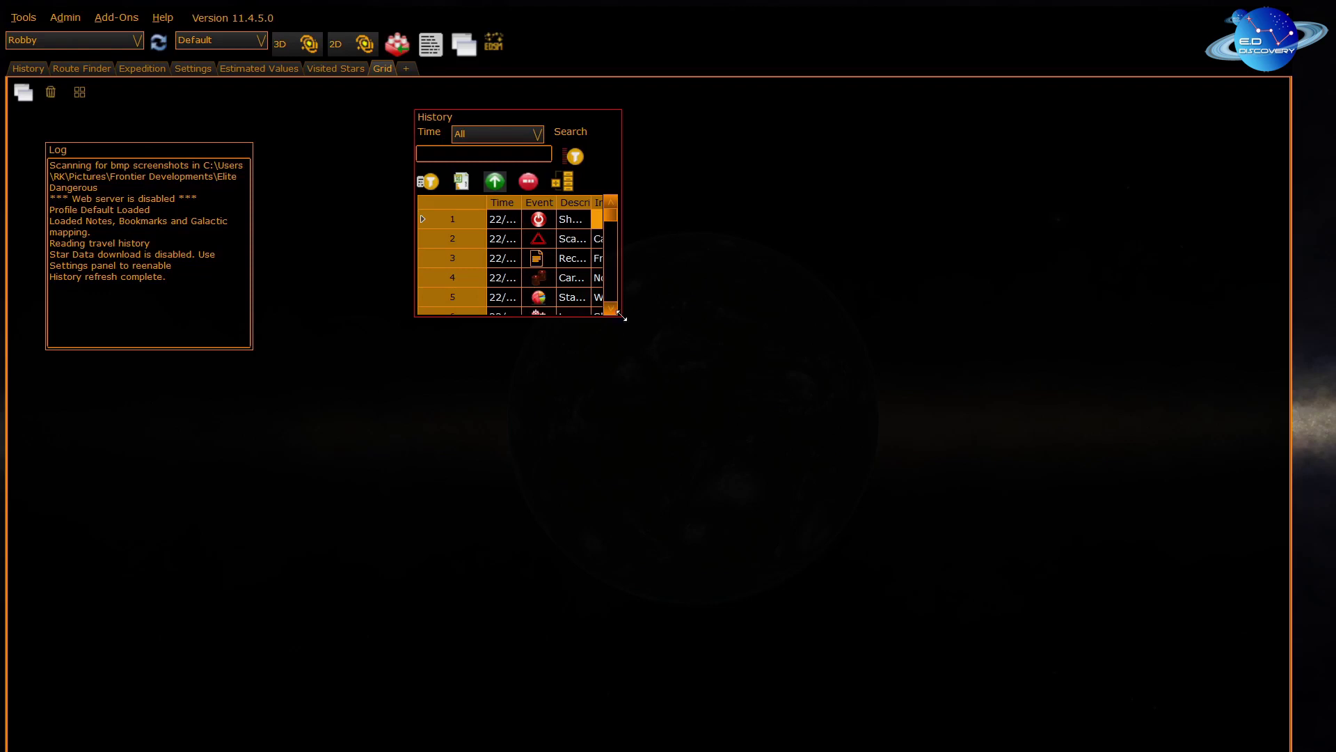
drag(621, 317, 900, 632)
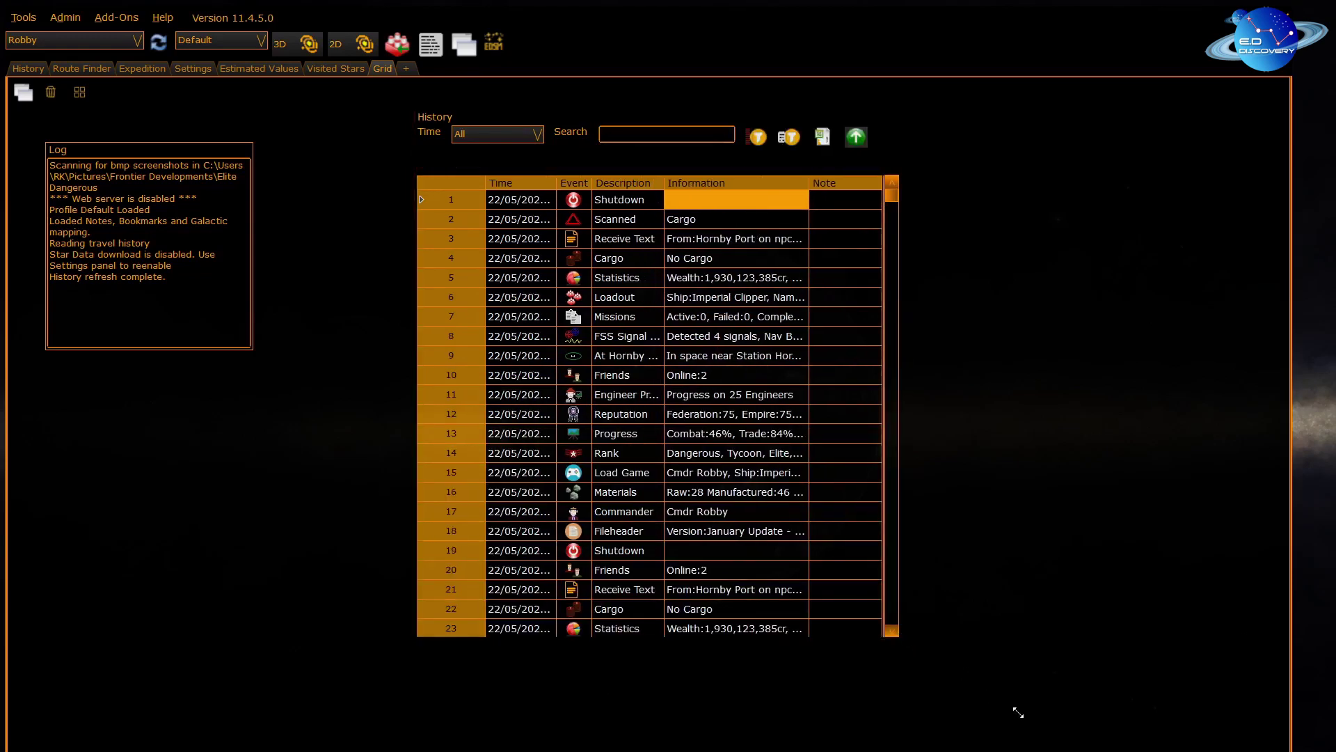
drag(1018, 712, 1016, 710)
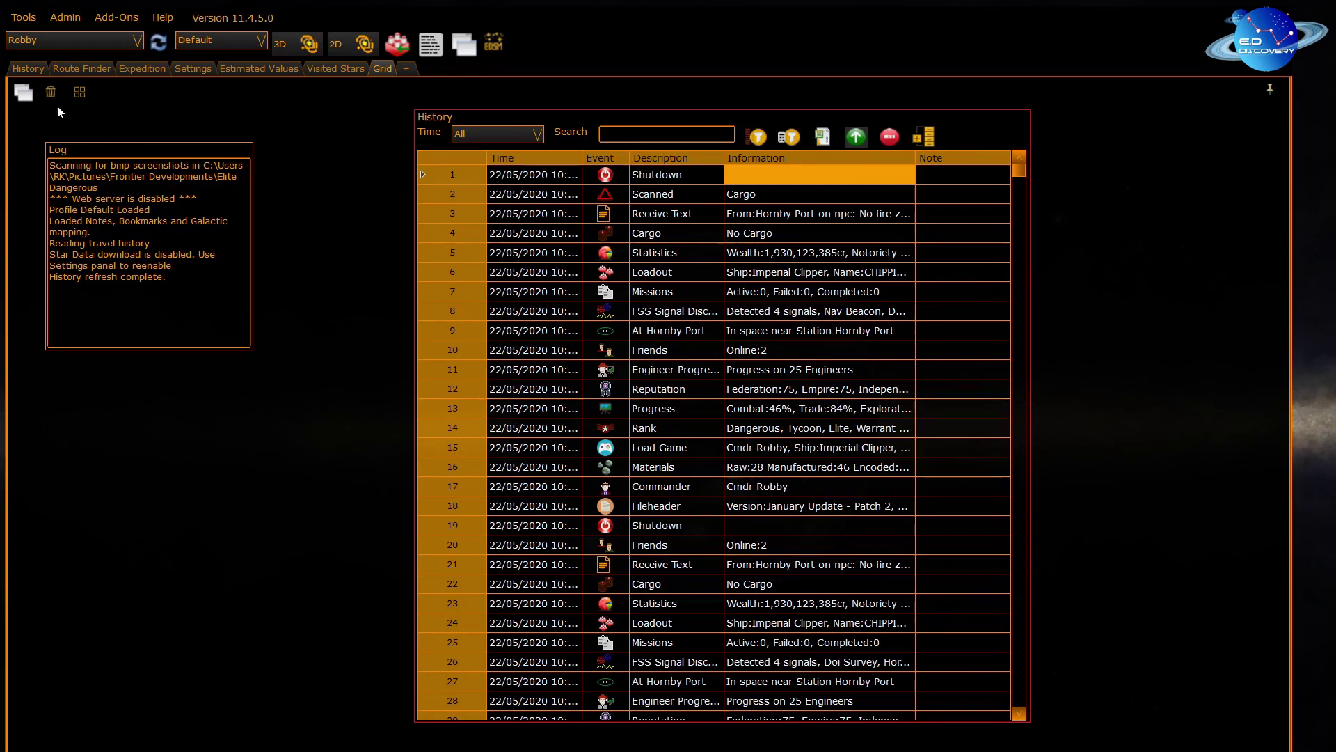
click(74, 148)
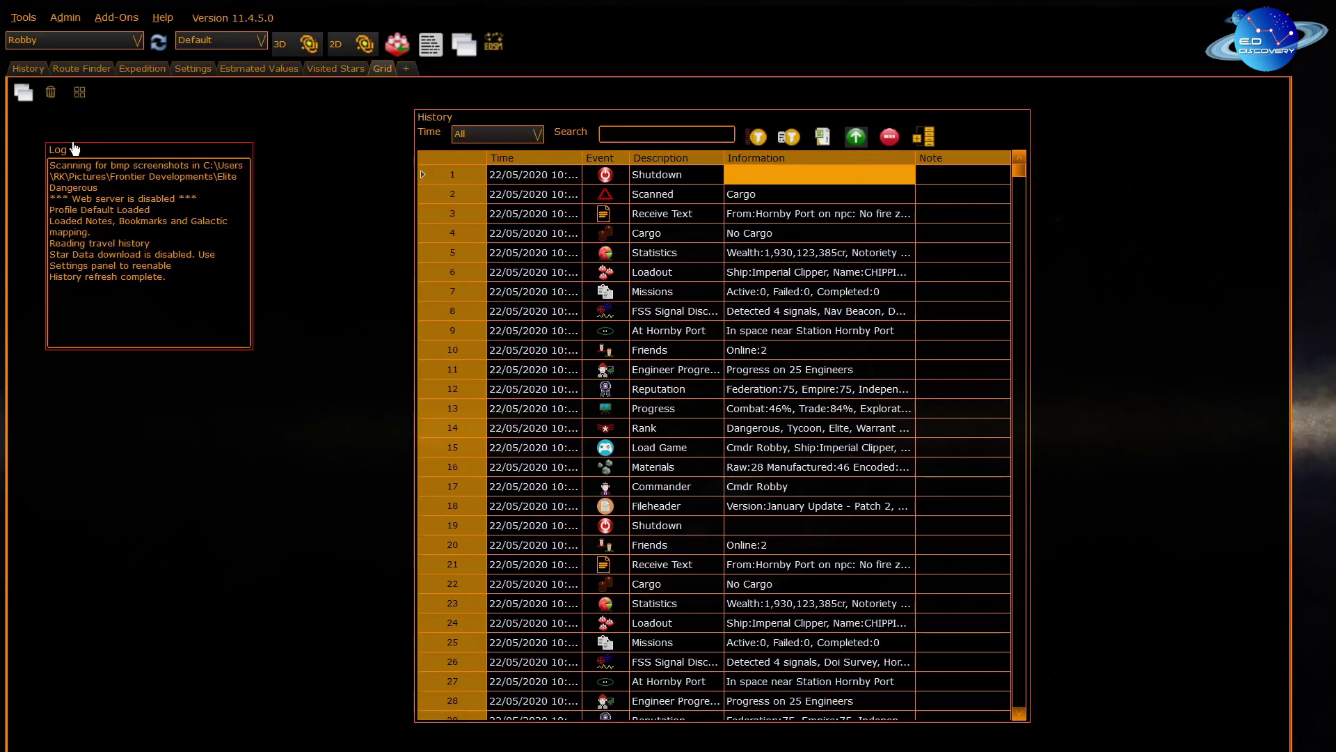
Pop out the Summary Panel from the add-panel page into its own window and reposition that window
click(405, 68)
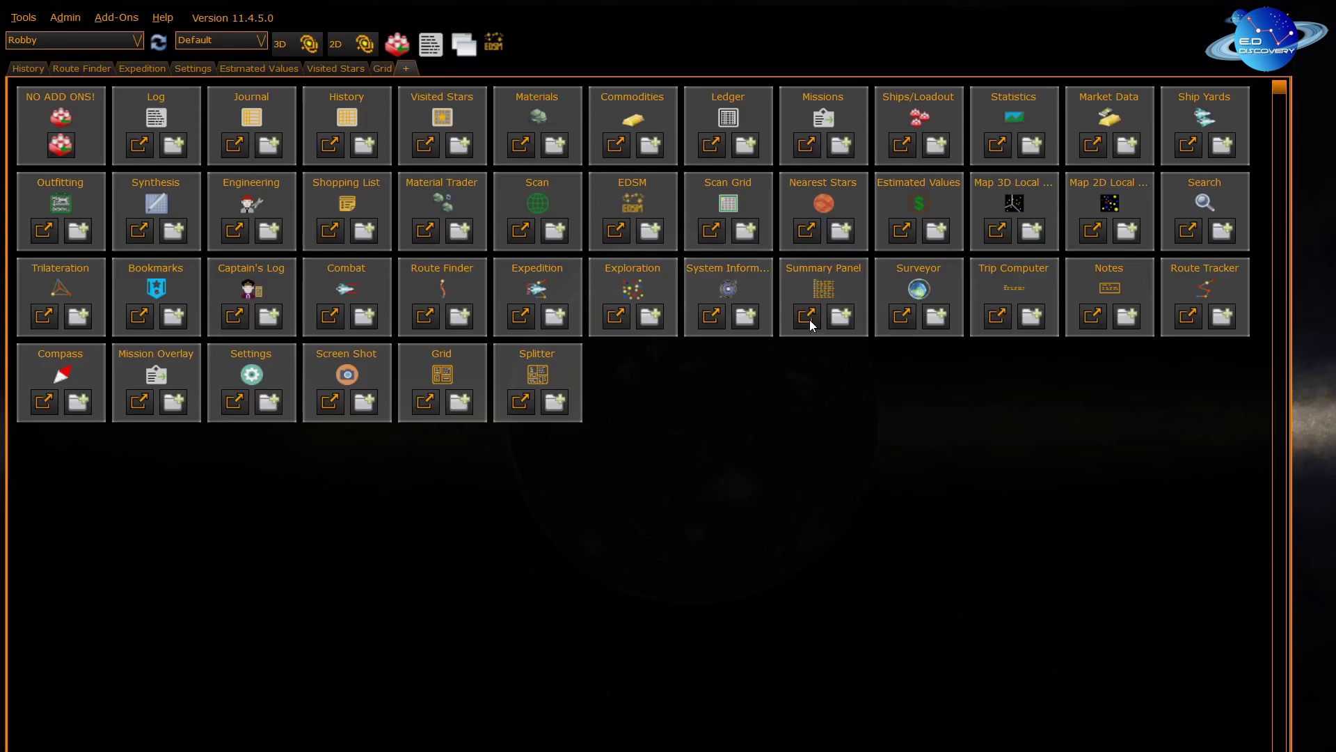
click(807, 317)
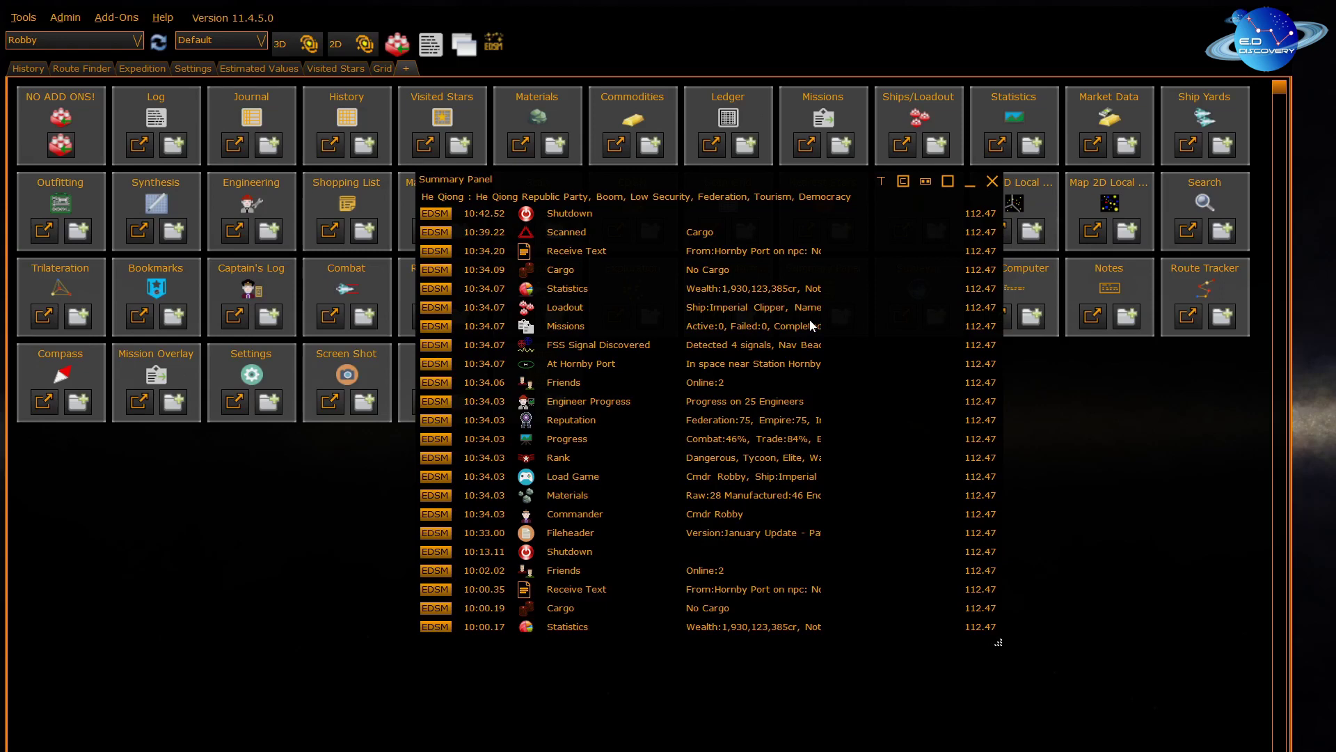
drag(785, 177, 674, 121)
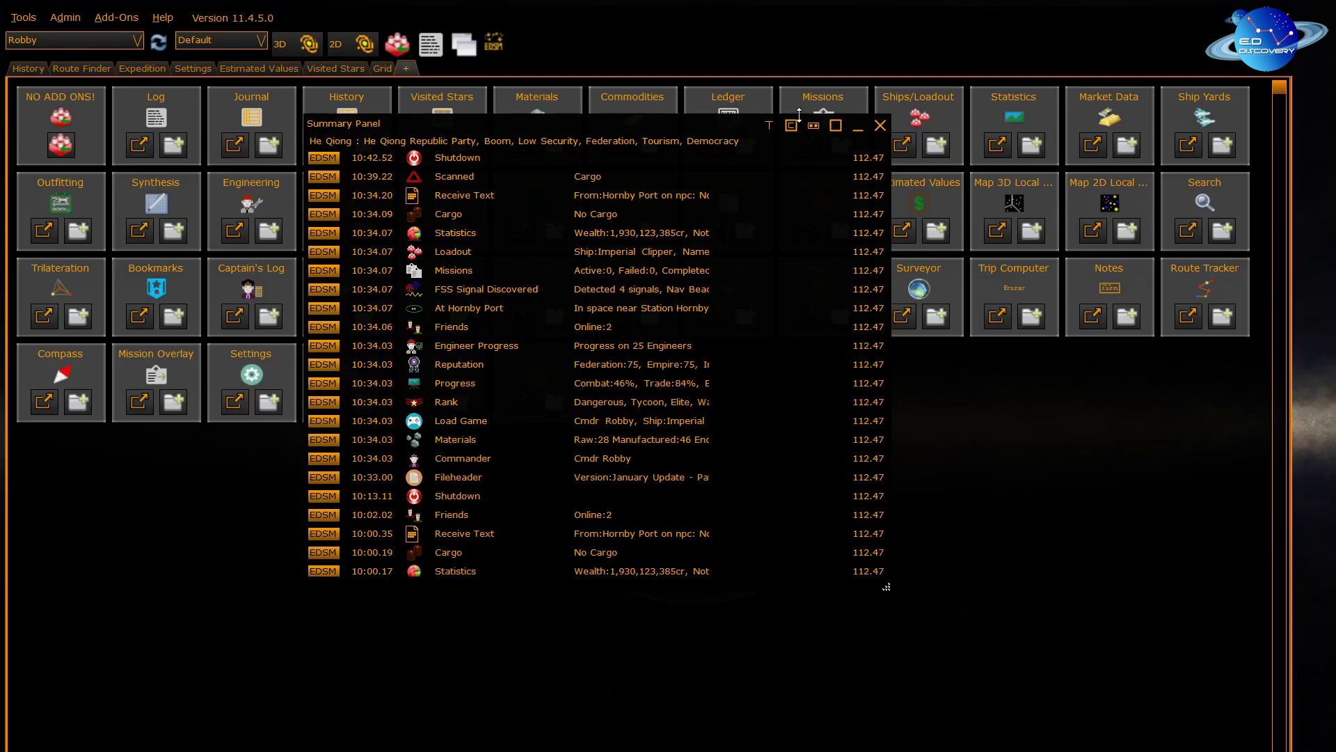
click(838, 131)
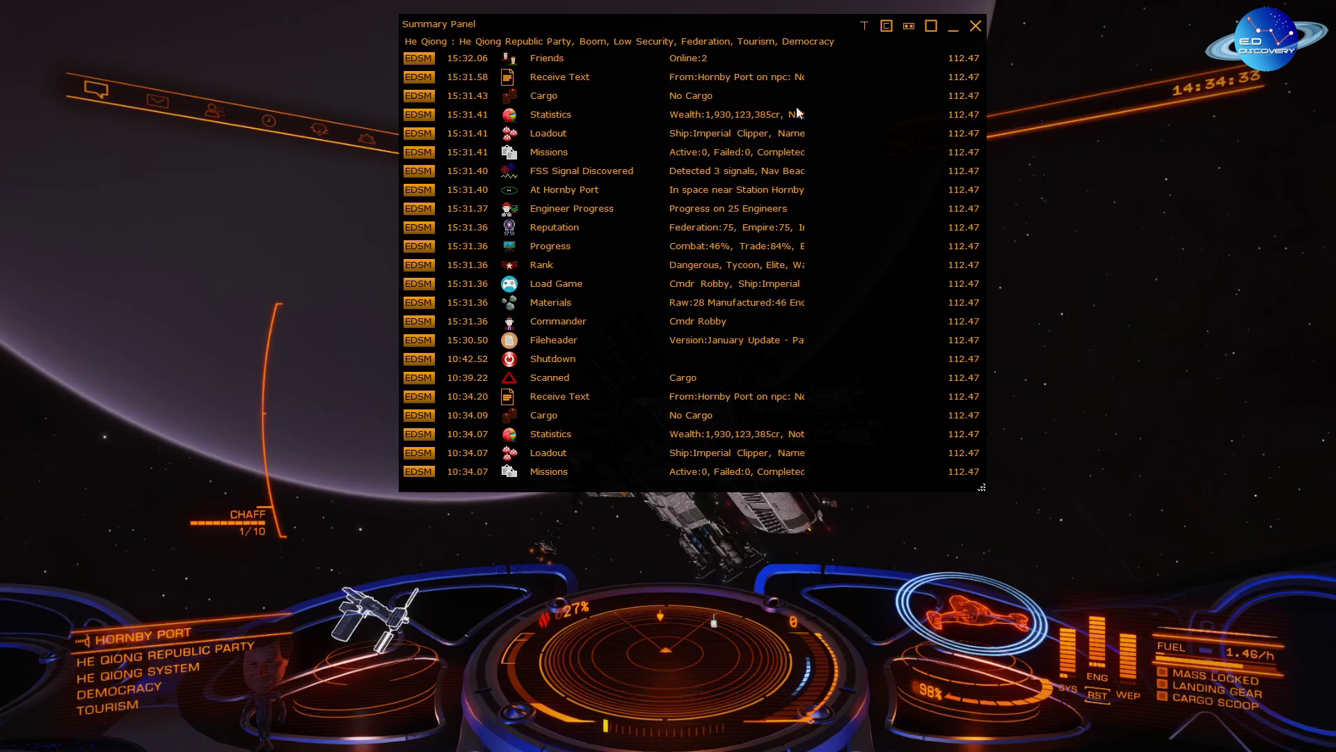
Shrink the Summary Panel to a short strip above the cockpit view and switch on its transparent mode
drag(972, 489, 948, 146)
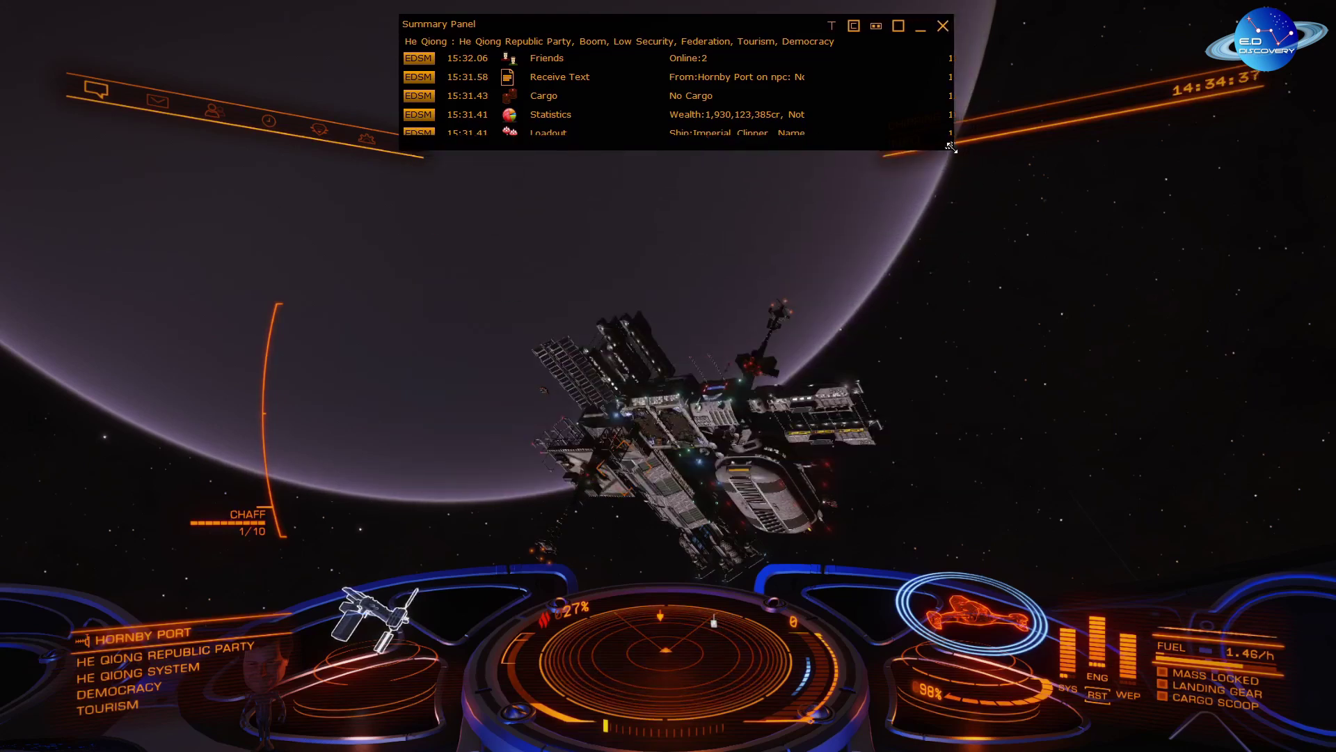
click(832, 28)
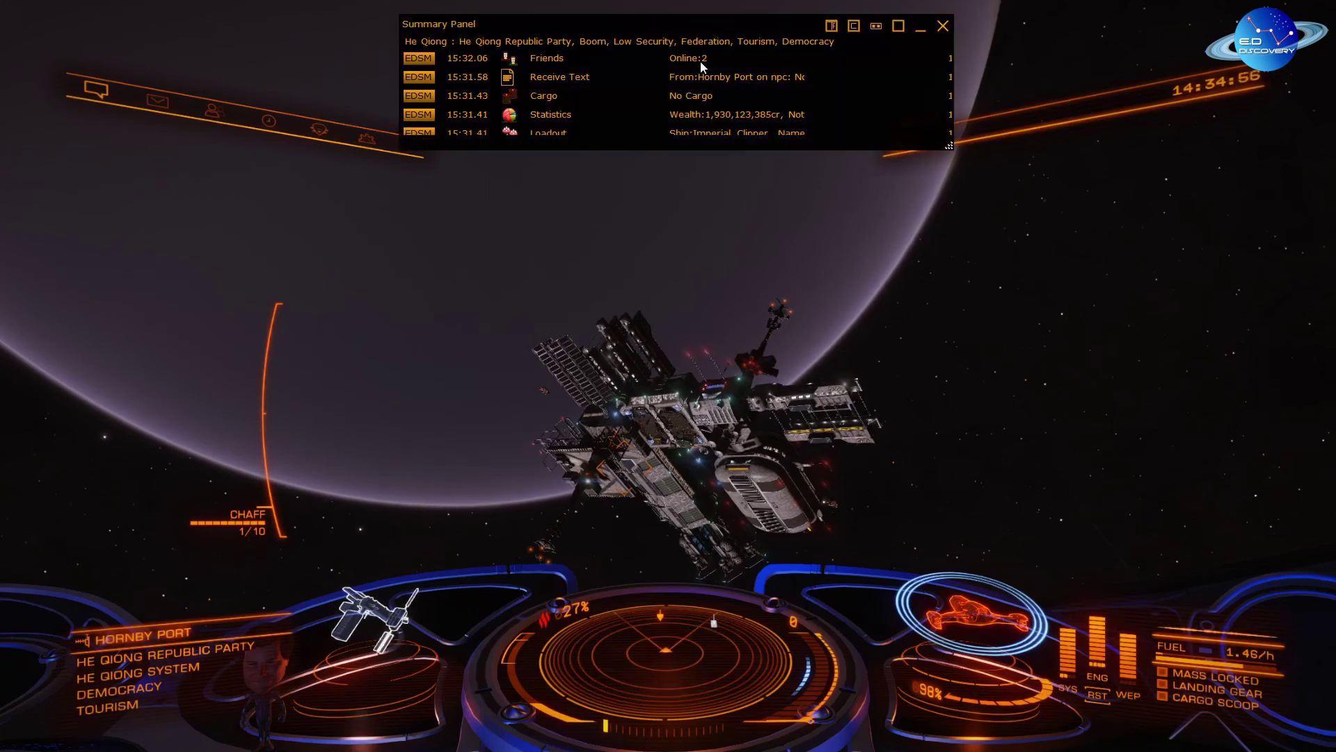
mouse_move(701, 66)
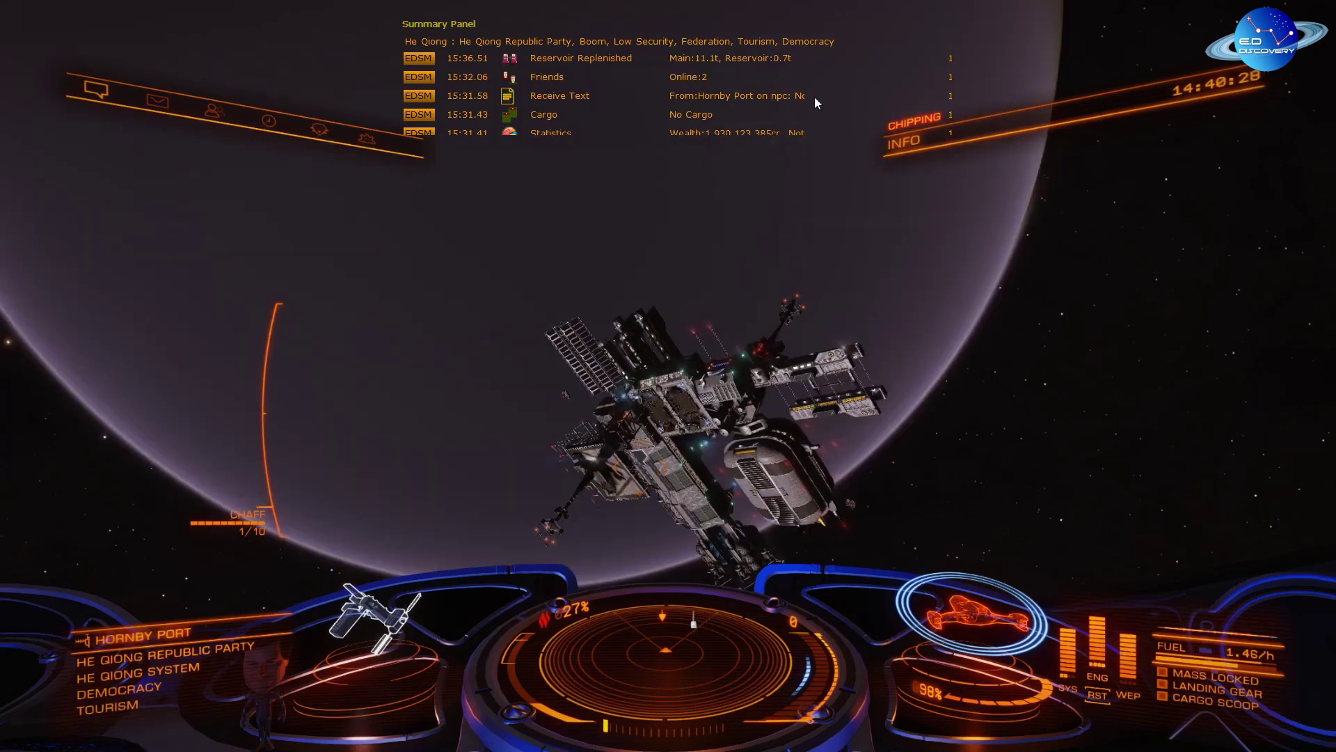
mouse_move(835, 51)
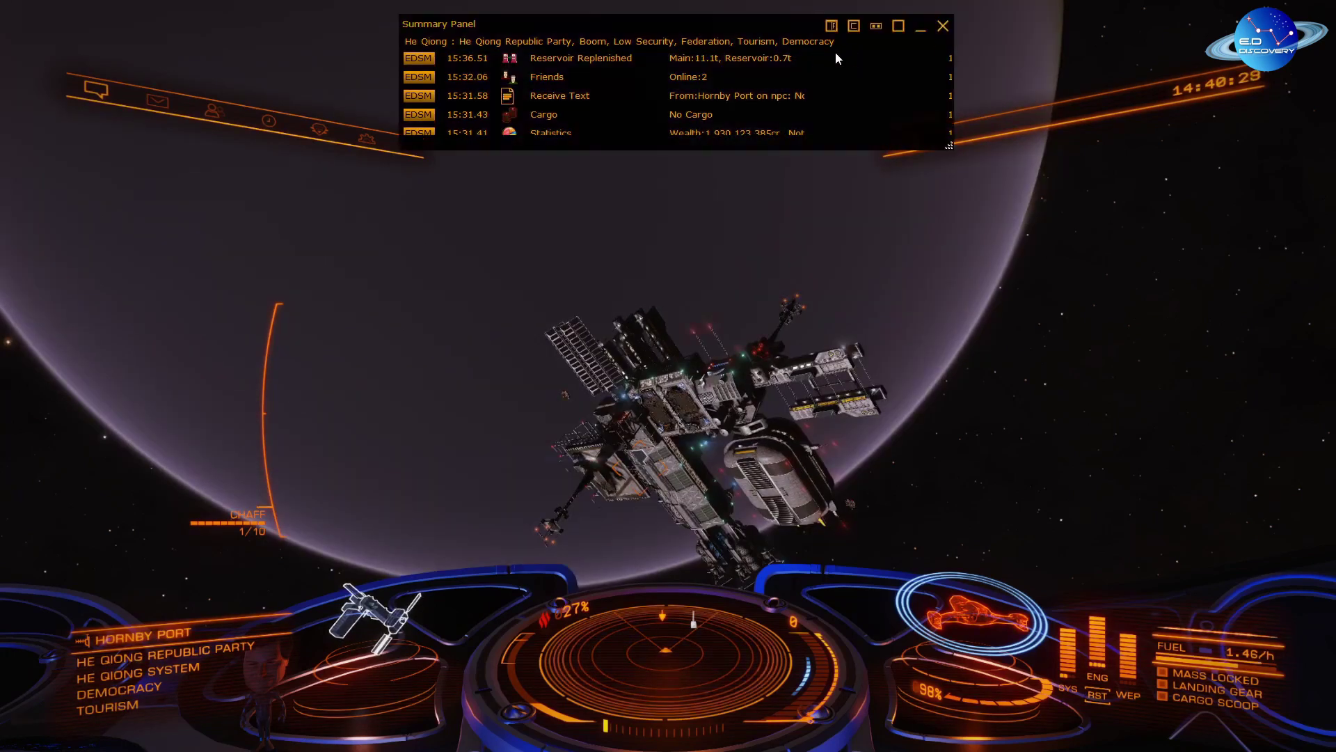
click(899, 31)
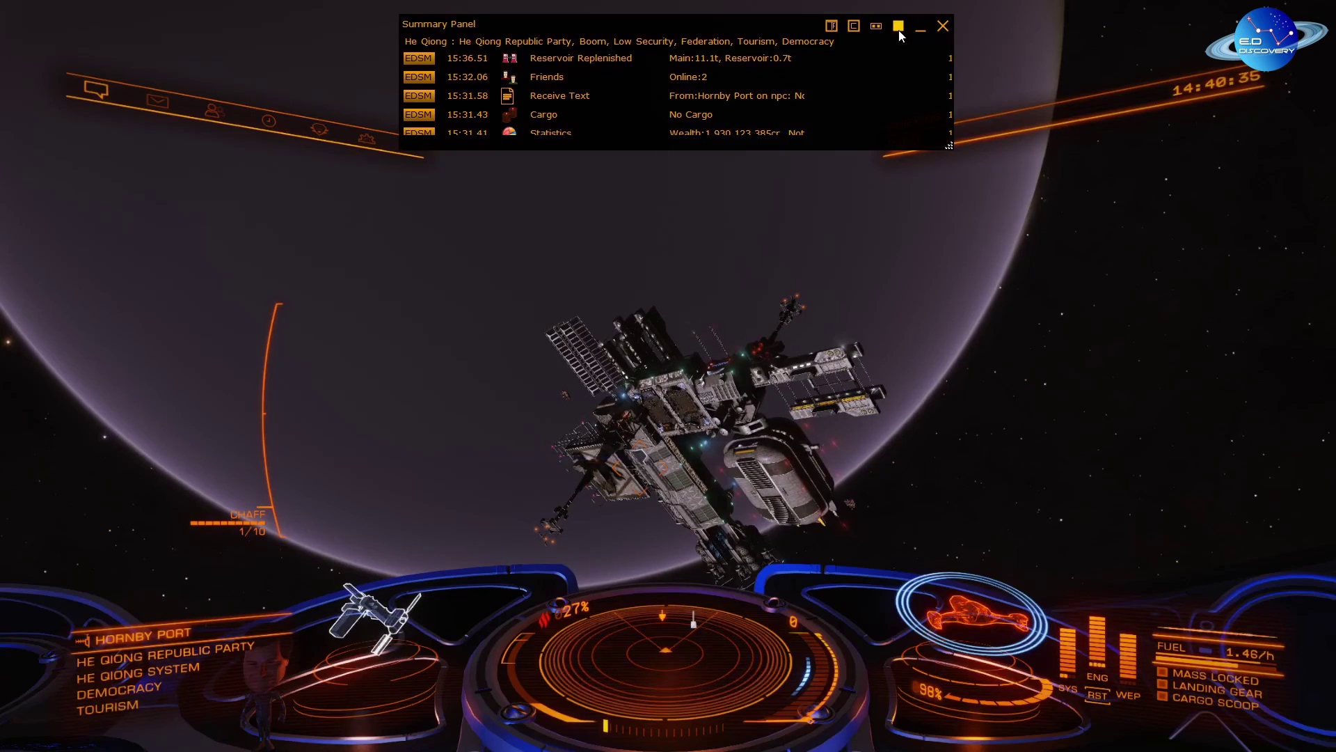
click(979, 311)
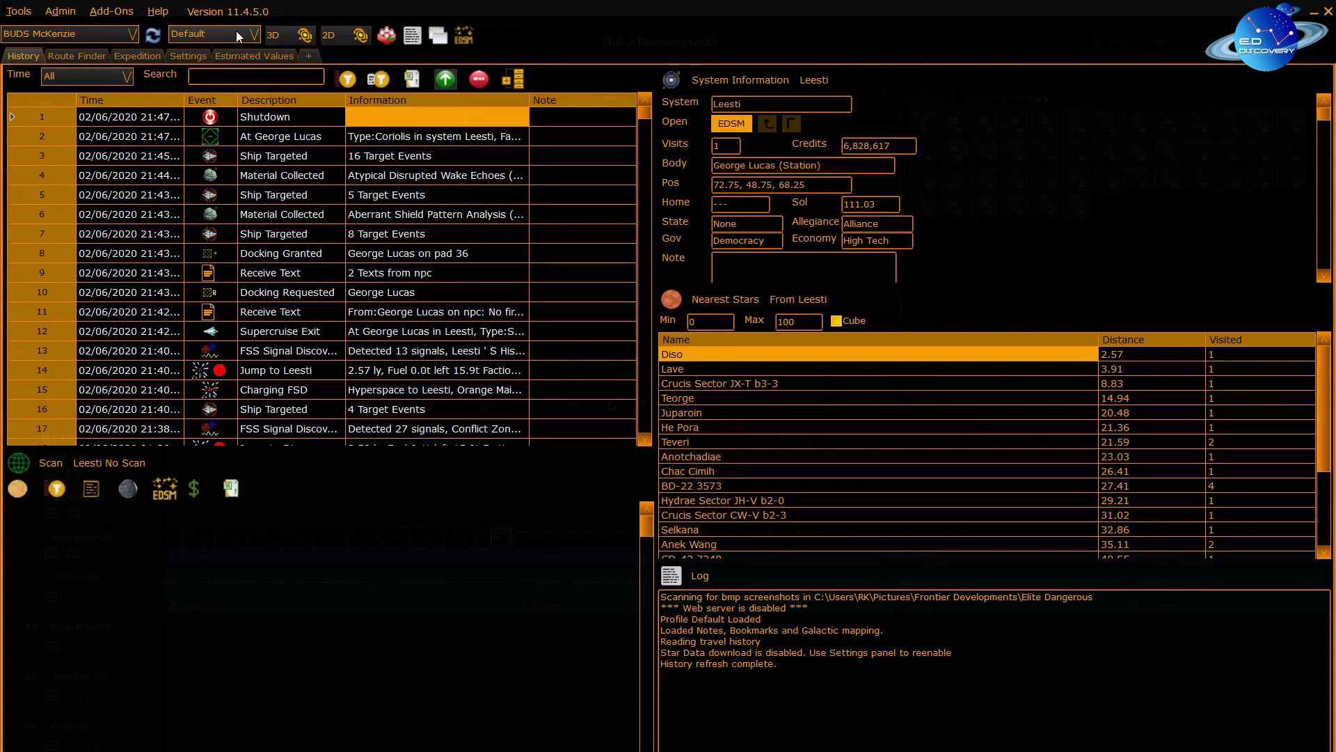
click(134, 34)
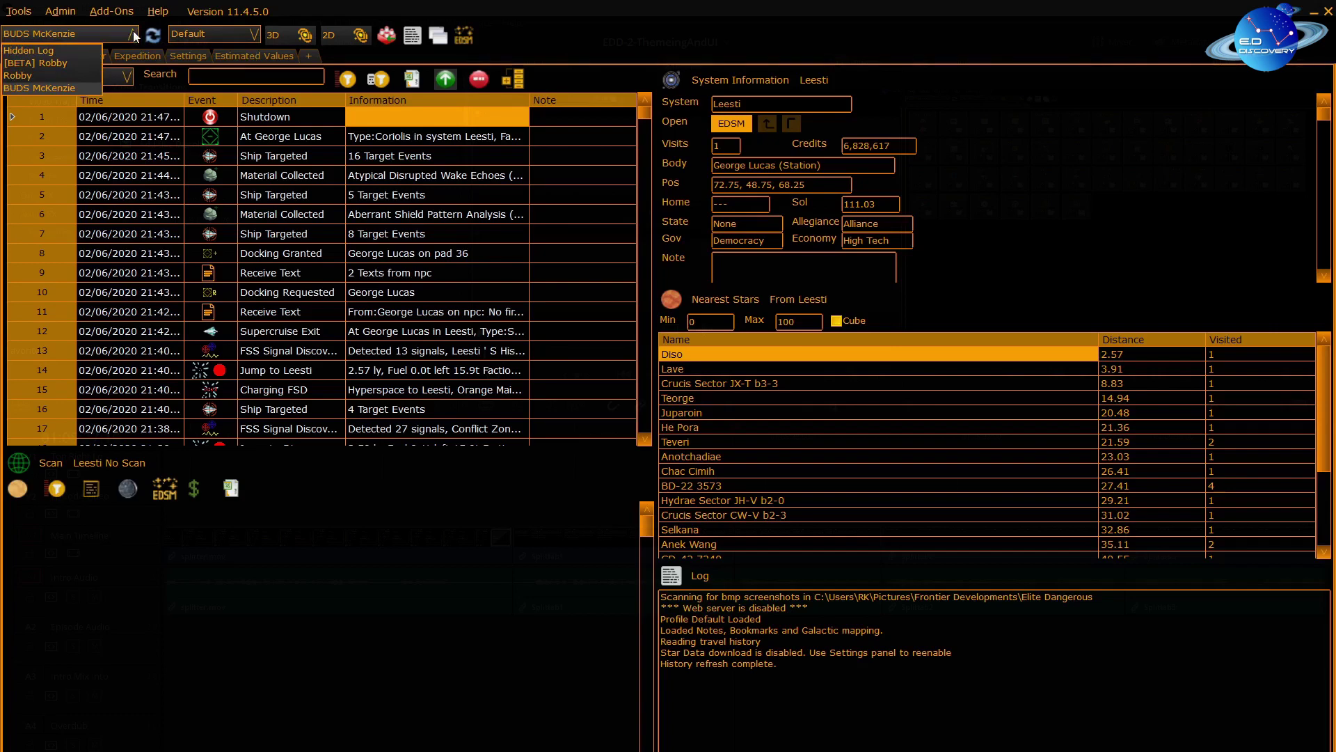
click(132, 31)
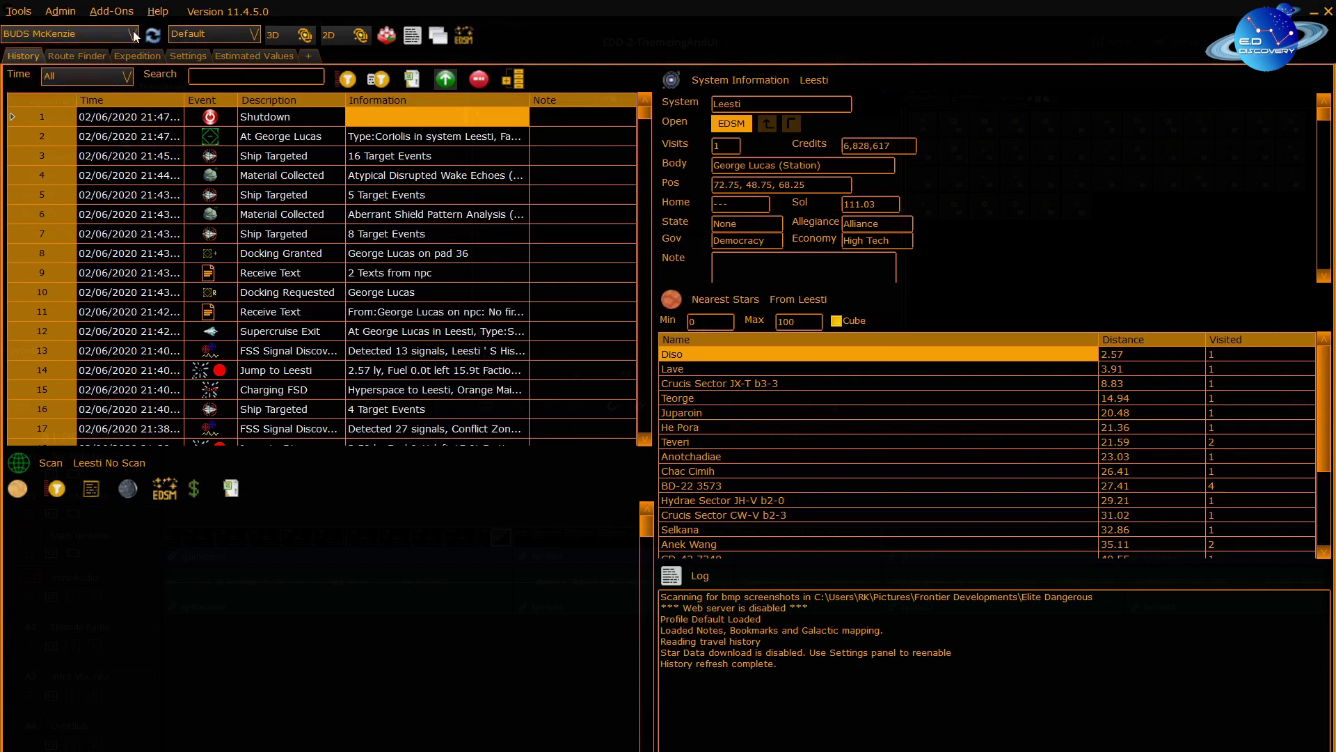
click(446, 39)
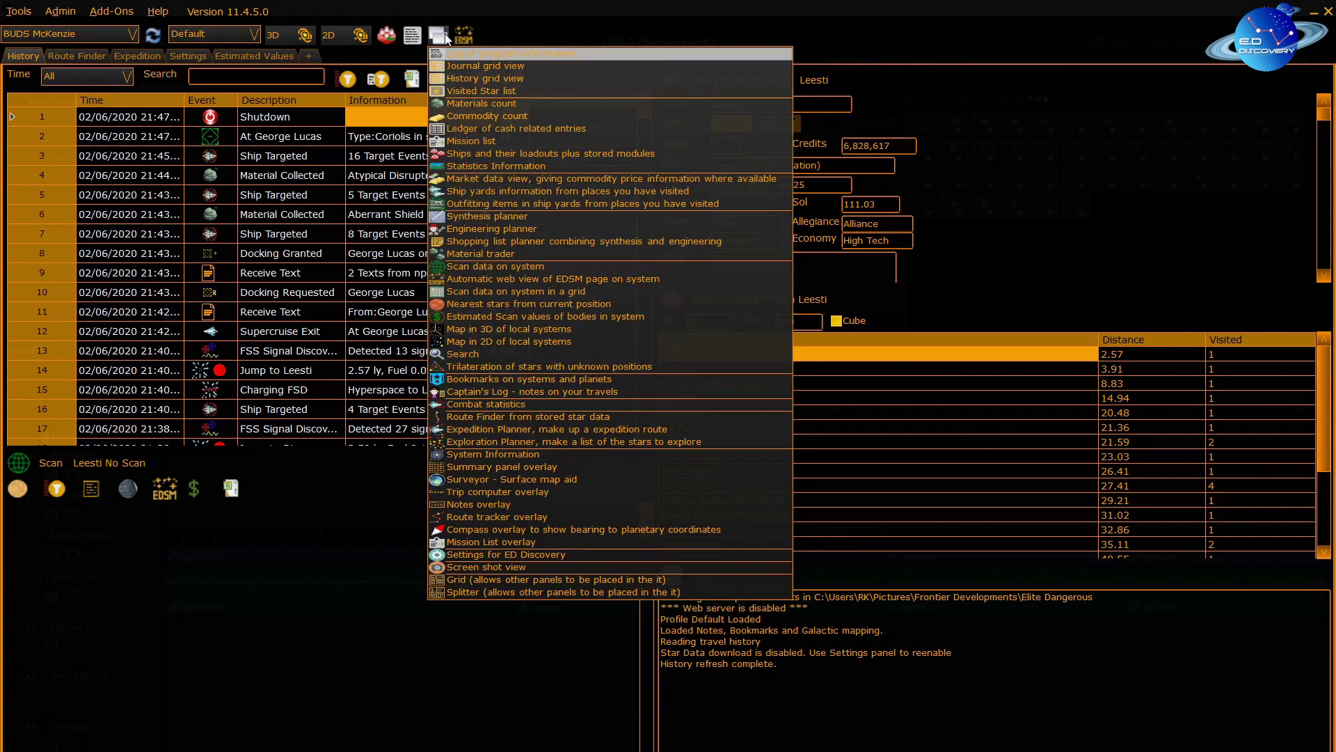
click(489, 39)
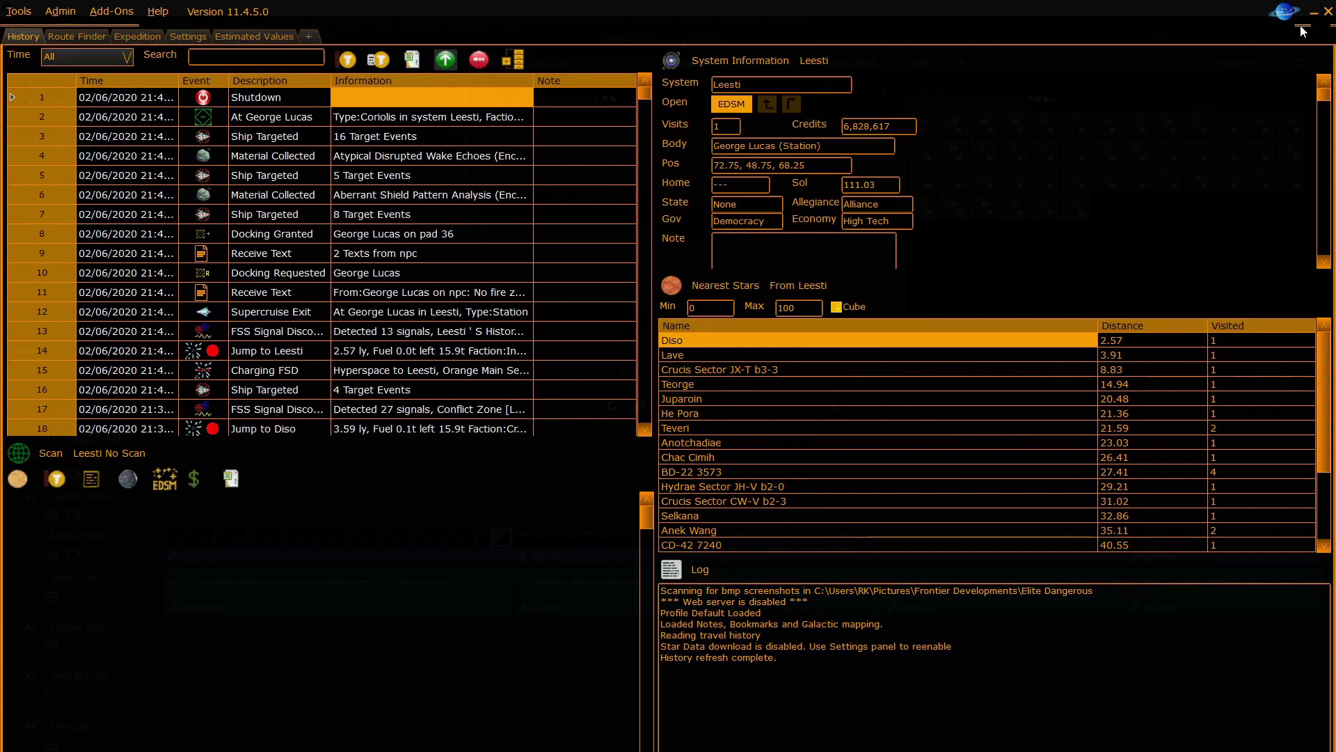
mouse_move(1303, 31)
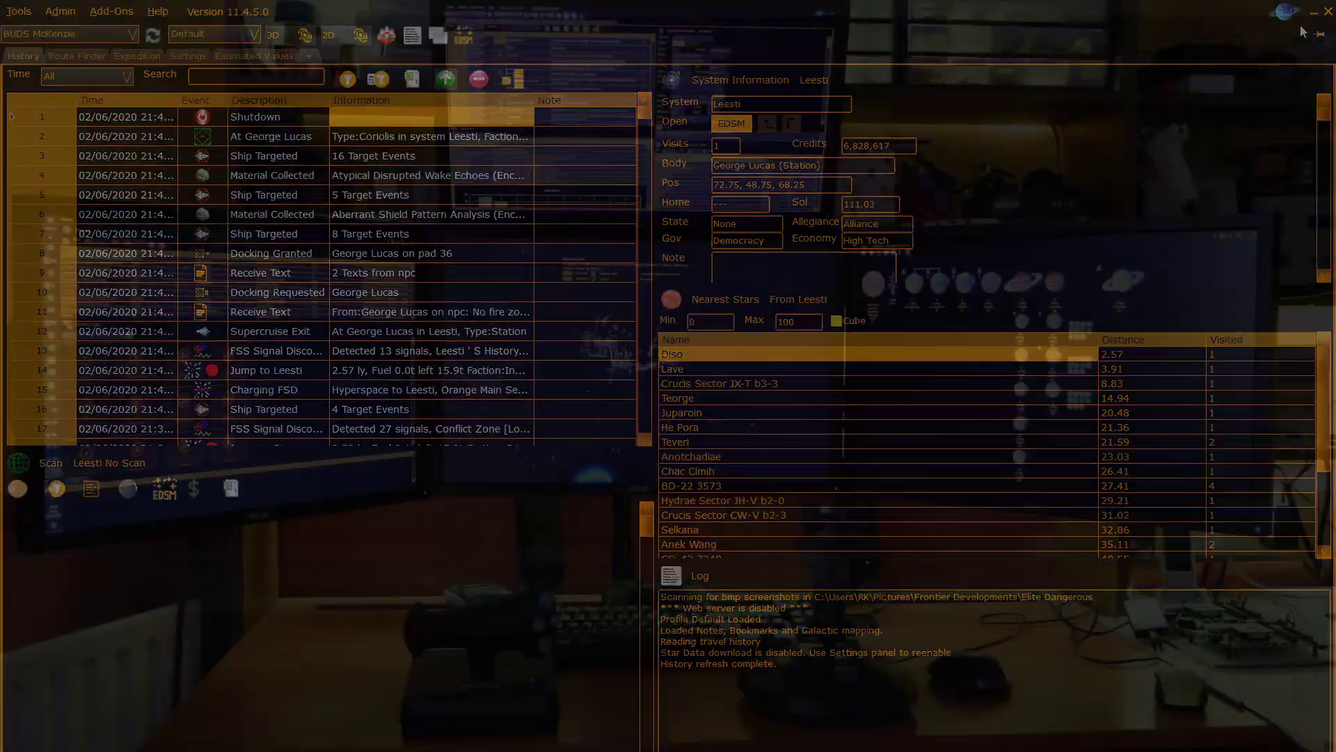